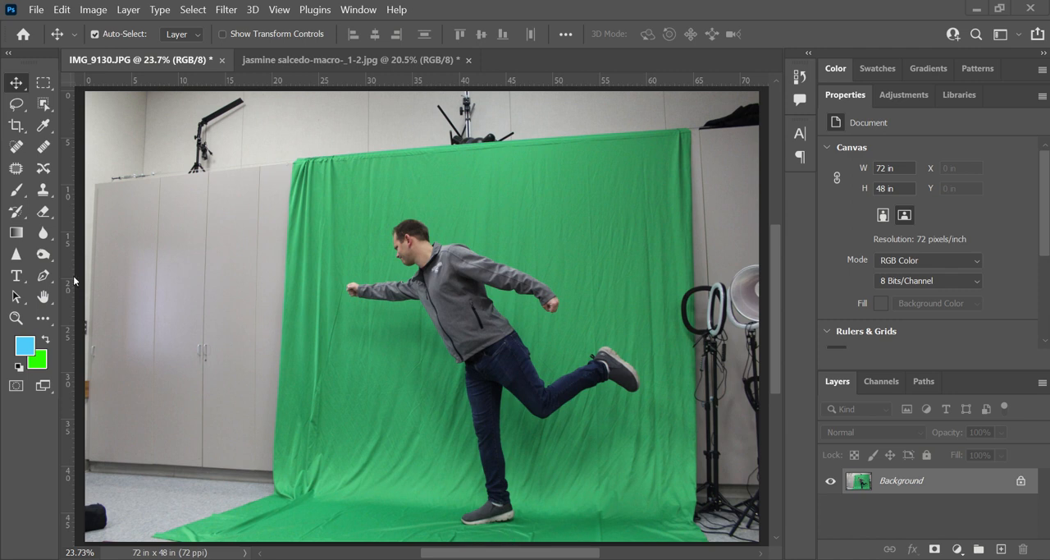
# - Crop the photo closely around the man so only the green backdrop surrounds him, about 38.29 by 39.24 in
pyautogui.click(10, 125)
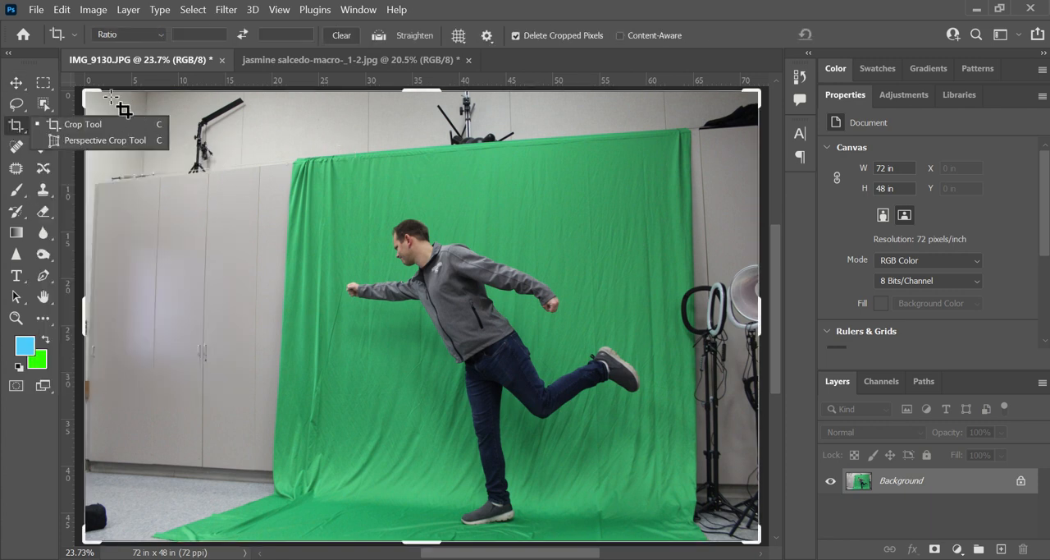
pyautogui.moveTo(83, 90); pyautogui.dragTo(196, 135)
pyautogui.moveTo(637, 498); pyautogui.dragTo(608, 493)
pyautogui.press('Return')
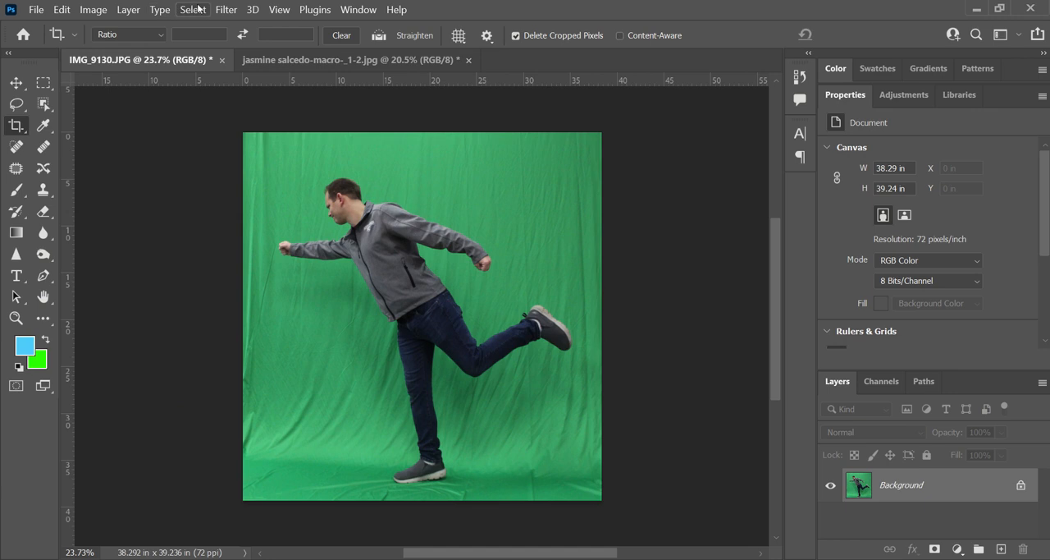
# - Select the man automatically with Select Subject and check the selection edge around his head
pyautogui.click(193, 9)
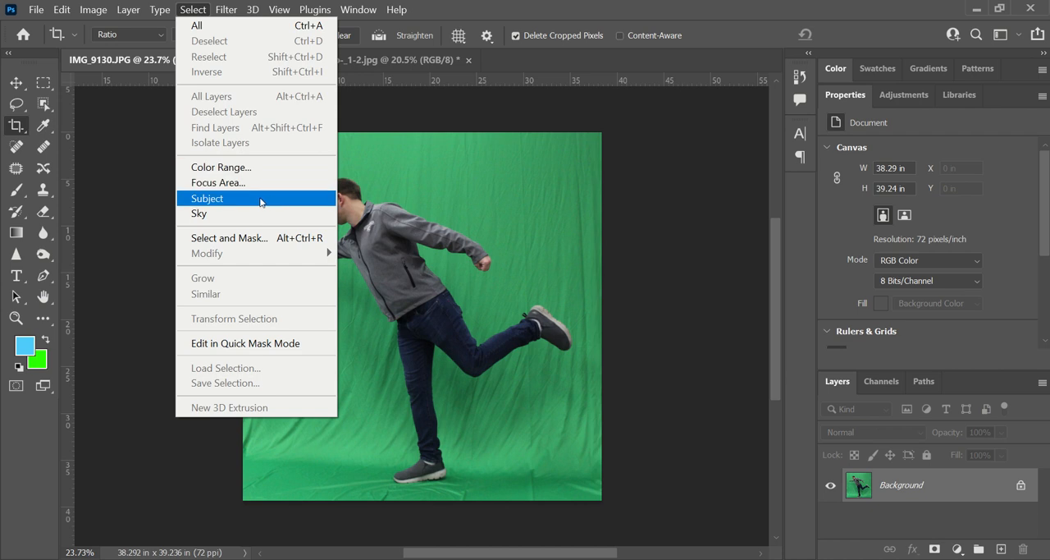
pyautogui.click(226, 202)
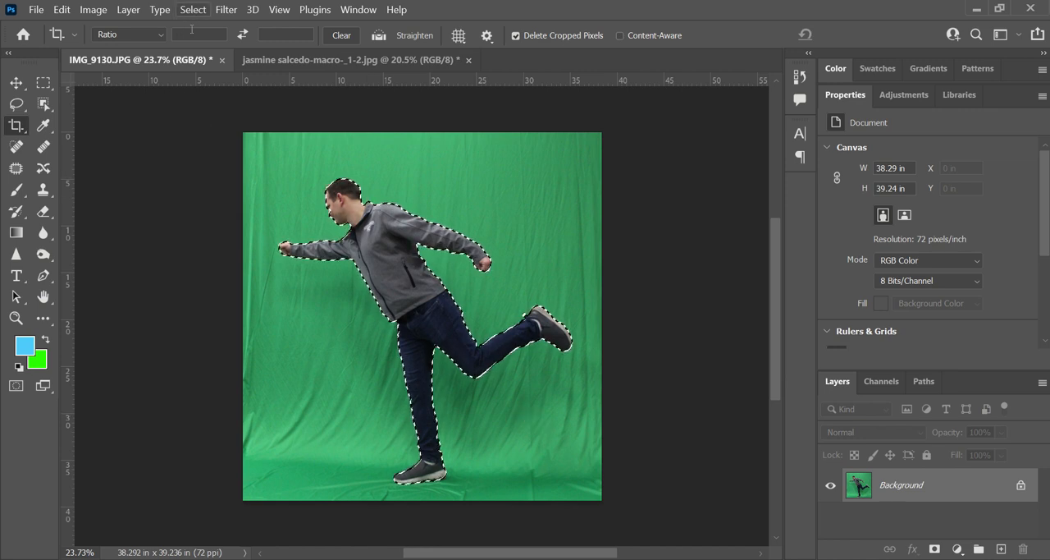
pyautogui.click(16, 317)
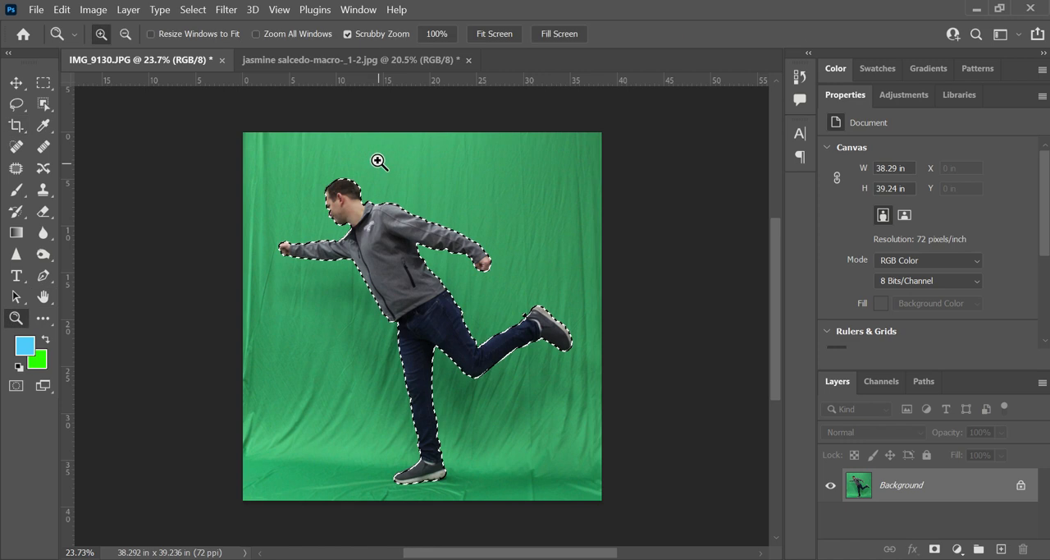
pyautogui.moveTo(347, 188); pyautogui.dragTo(288, 352)
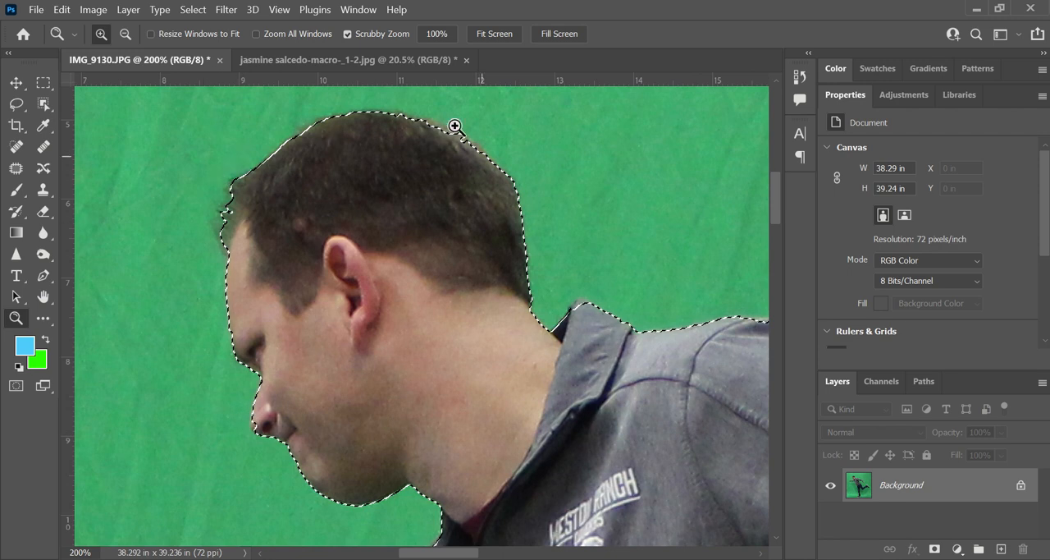
# - Open the selection in Select and Mask, keep the Overlay view and set the overlay opacity to 67%
pyautogui.click(195, 9)
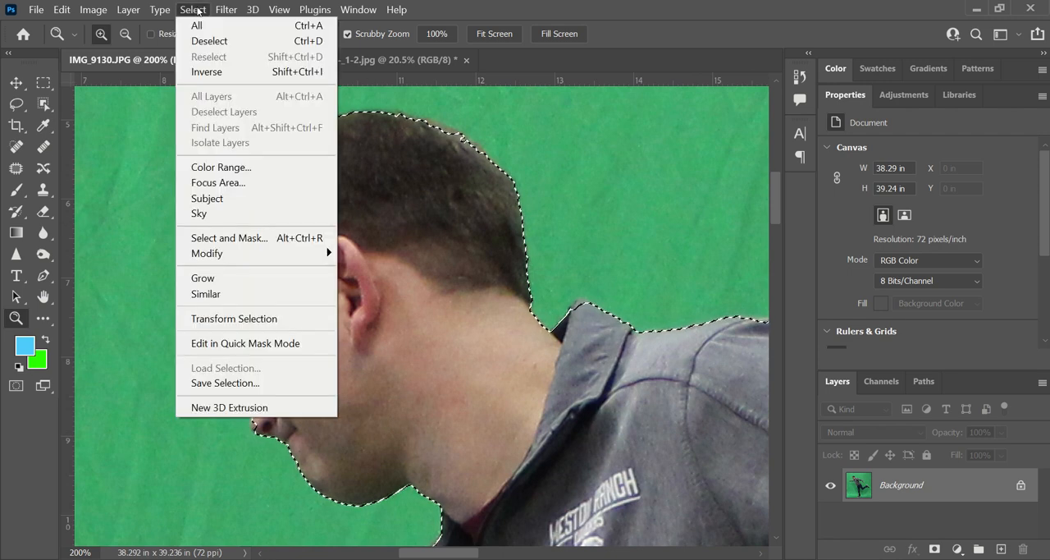
pyautogui.click(250, 238)
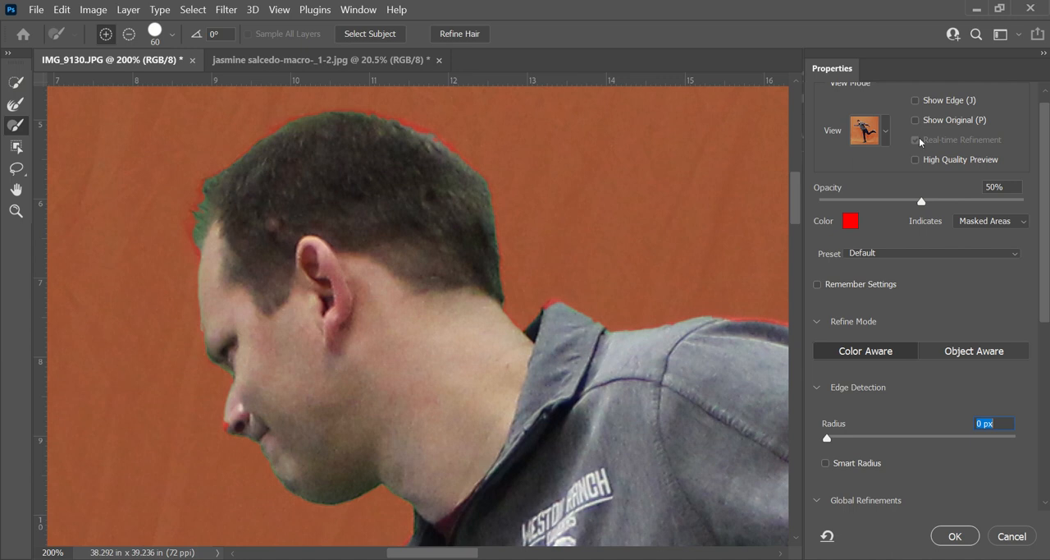
pyautogui.click(874, 132)
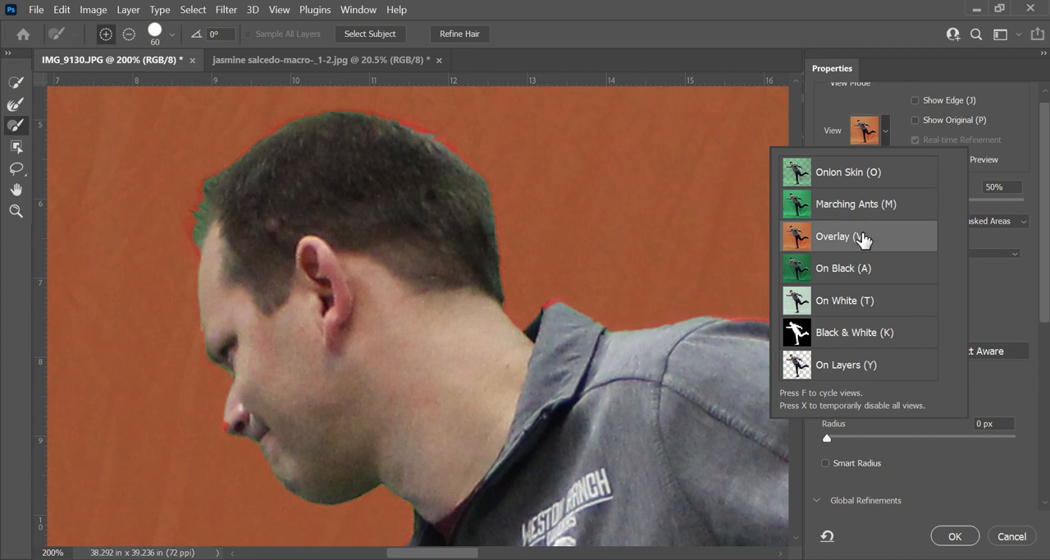
pyautogui.click(869, 106)
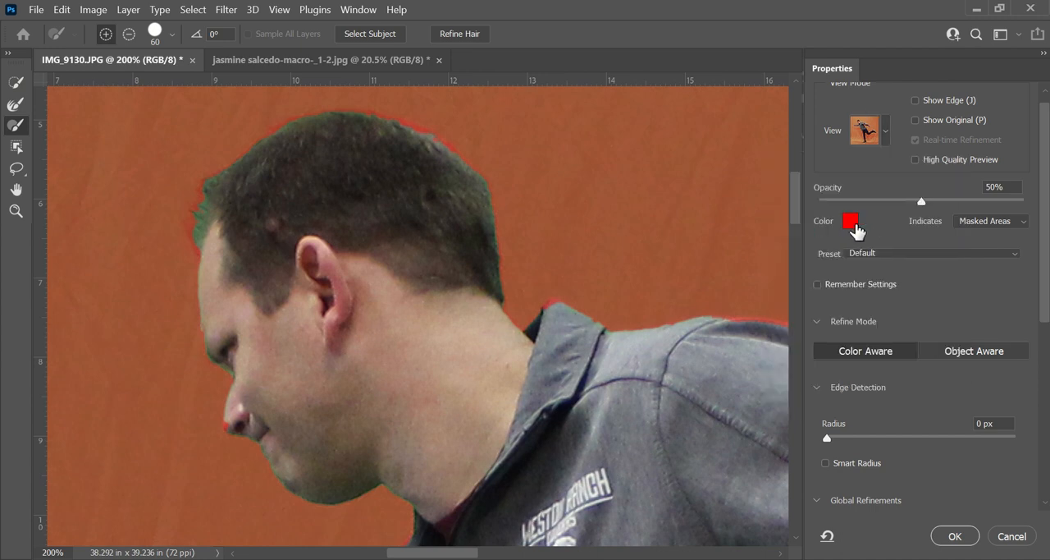
pyautogui.moveTo(937, 197); pyautogui.dragTo(955, 201)
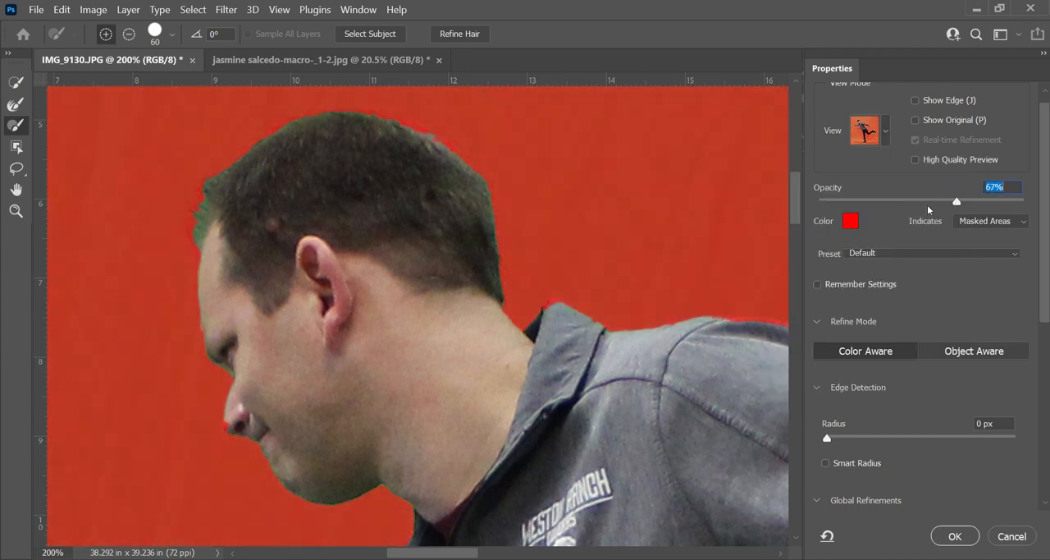
# - Reduce the size of the Select and Mask Brush tool to 15
pyautogui.click(16, 126)
pyautogui.press('[')
pyautogui.press('[')
pyautogui.press('[')
pyautogui.press('[')
pyautogui.press('[')
pyautogui.press('[')
pyautogui.press('[')
pyautogui.press('[')
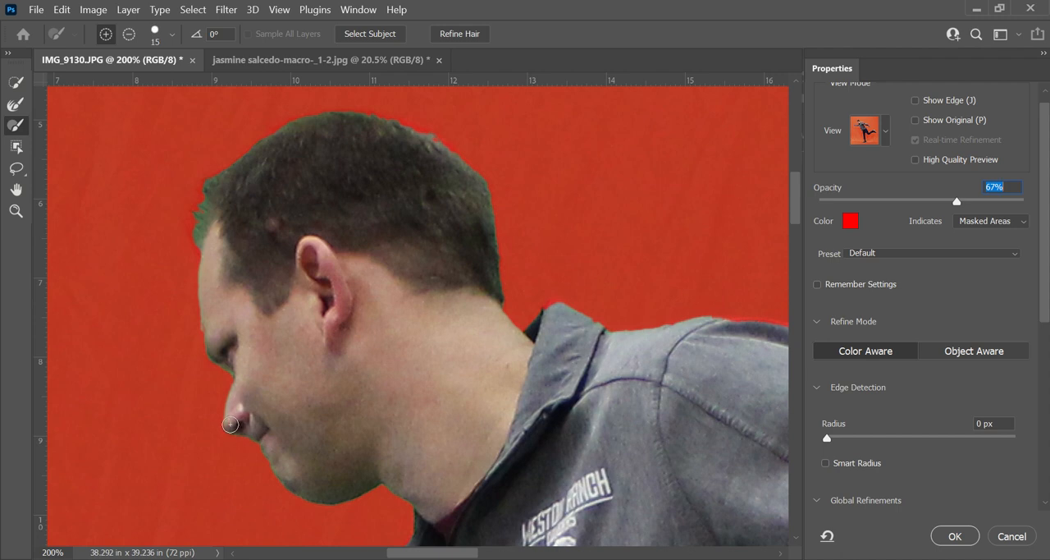
# - Refine the hair edge from the forehead over the crown to the back of the head with the Refine Edge Brush at size 45
pyautogui.click(15, 104)
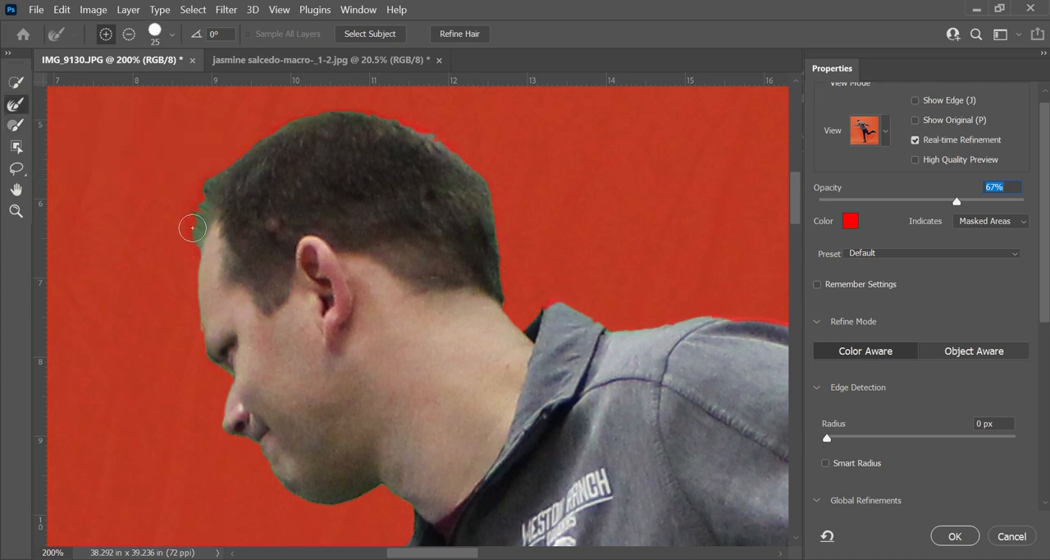
pyautogui.press(']')
pyautogui.press(']')
pyautogui.press(']')
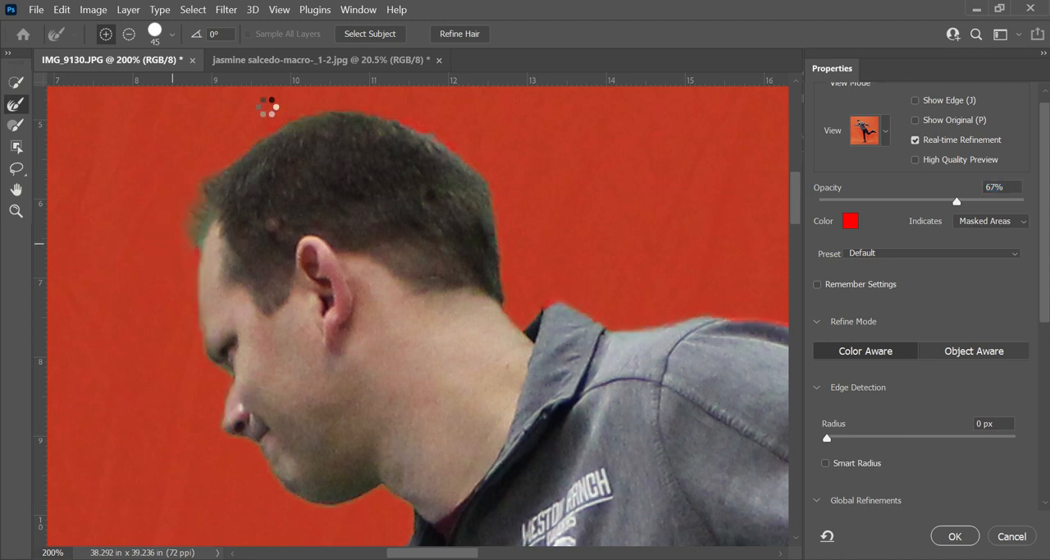
pyautogui.moveTo(267, 120); pyautogui.dragTo(401, 110)
pyautogui.moveTo(473, 141); pyautogui.dragTo(518, 260)
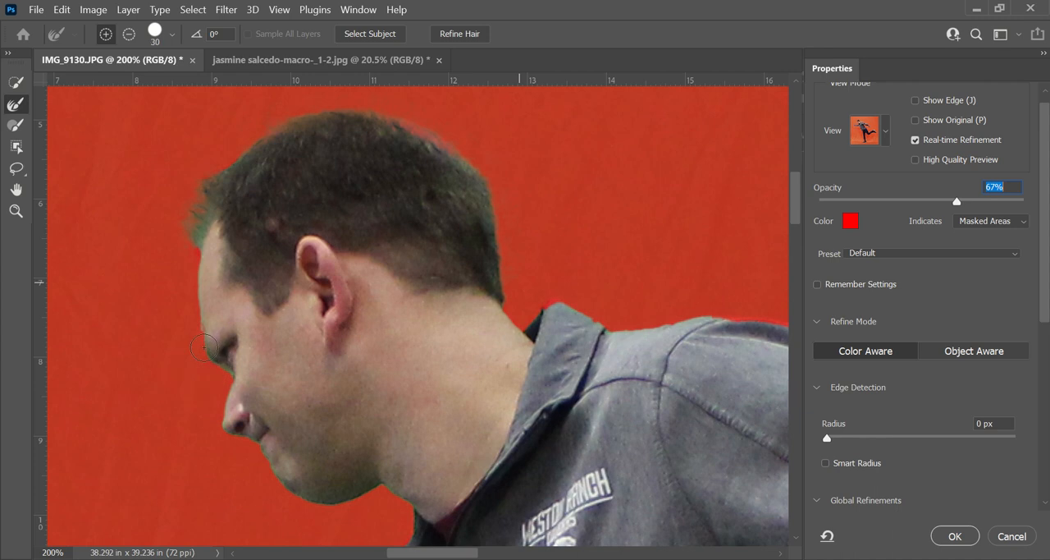
# - Refine the edge of the face from the brow down to the nose with the Refine Edge Brush at size 15
pyautogui.press('[')
pyautogui.press('[')
pyautogui.press('[')
pyautogui.moveTo(209, 363)
pyautogui.mouseDown()
pyautogui.moveTo(230, 389)
pyautogui.moveTo(220, 423)
pyautogui.mouseUp()
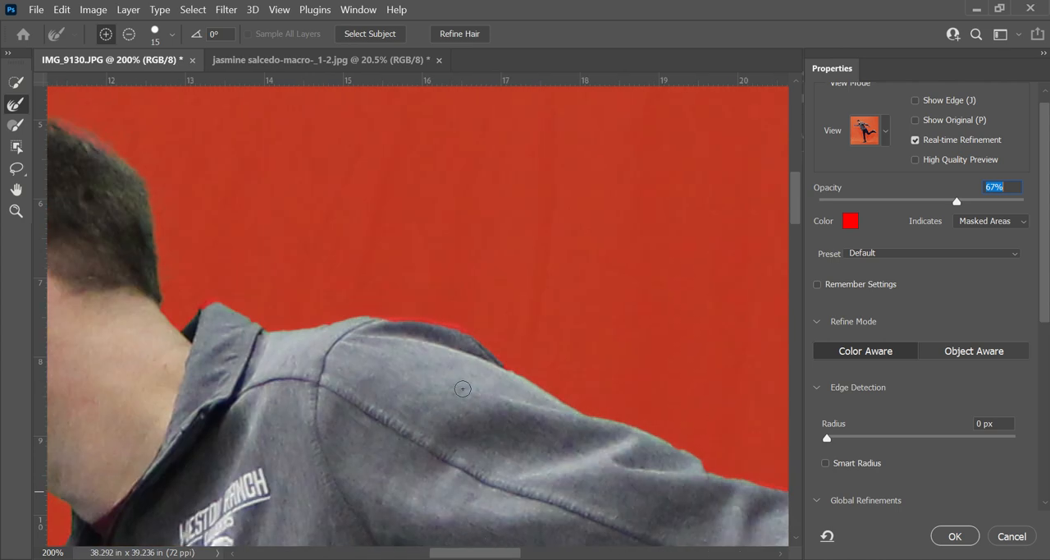
# - Refine the selection edge along the jacket's rear shoulder and the tip of its collar
pyautogui.moveTo(394, 319); pyautogui.dragTo(436, 320)
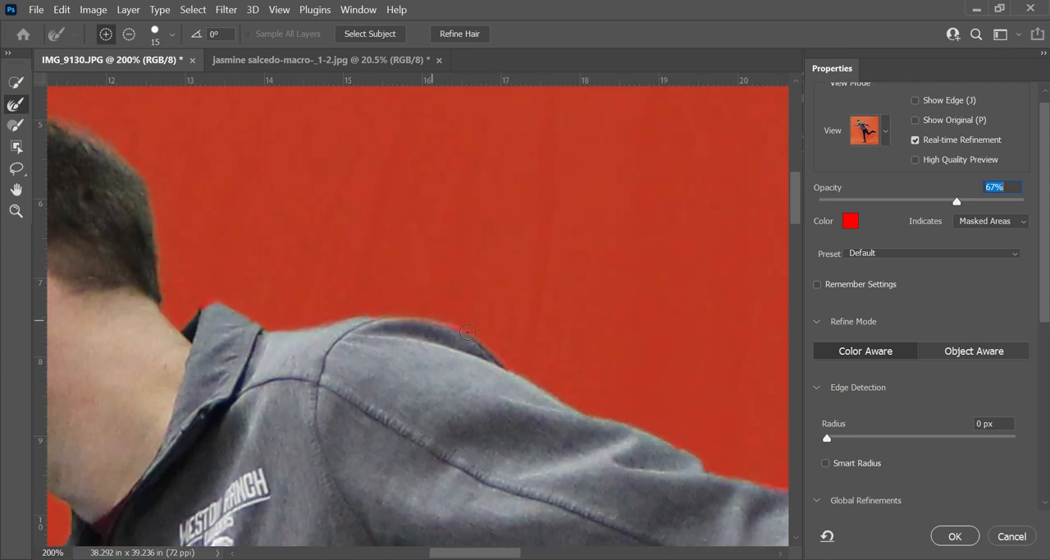
pyautogui.moveTo(497, 359); pyautogui.dragTo(515, 376)
pyautogui.moveTo(204, 307); pyautogui.dragTo(215, 306)
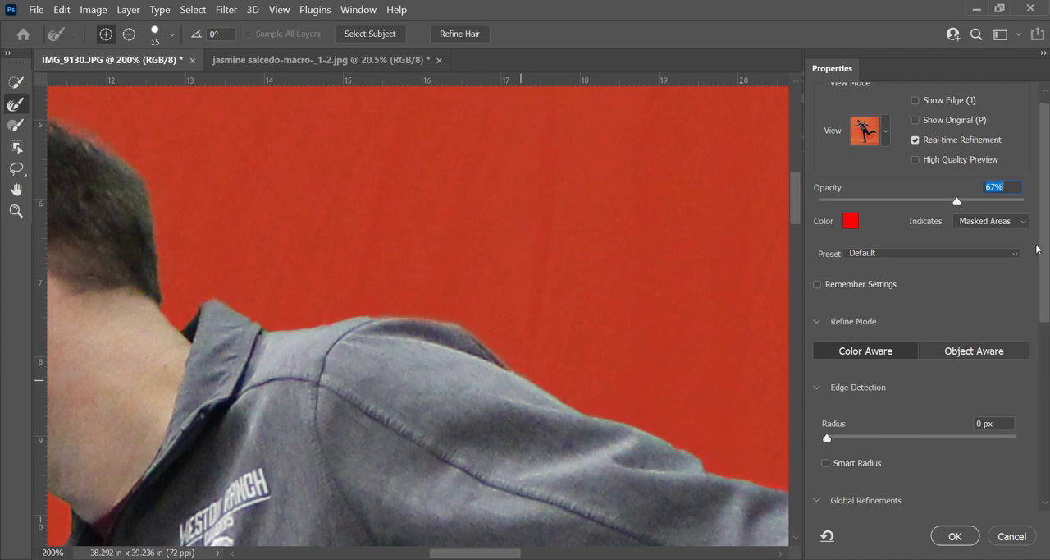
# - Set Smooth to 34 and Shift Edge to +16%, and check the refined edge as marching ants
pyautogui.moveTo(1043, 251); pyautogui.dragTo(1040, 417)
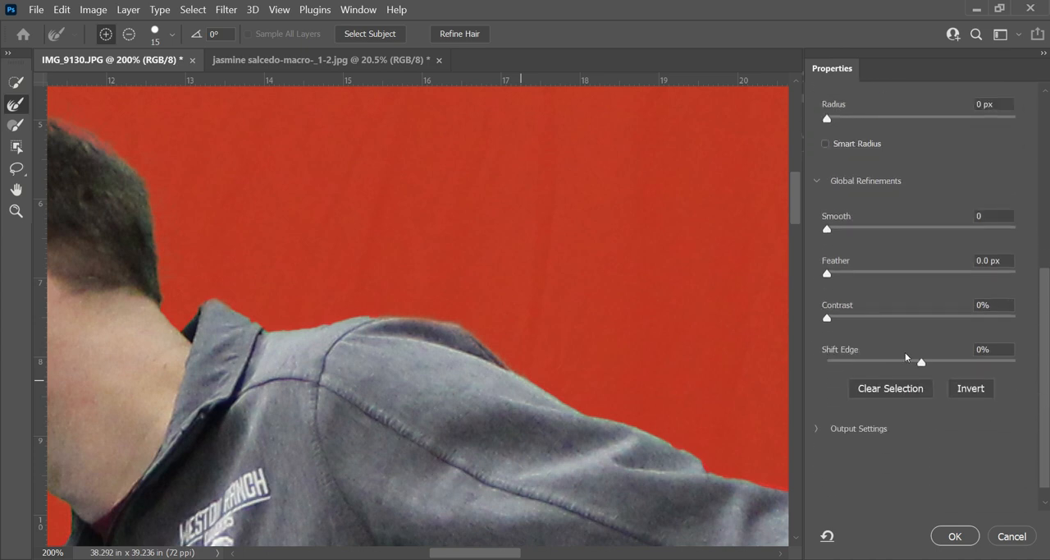
pyautogui.click(827, 428)
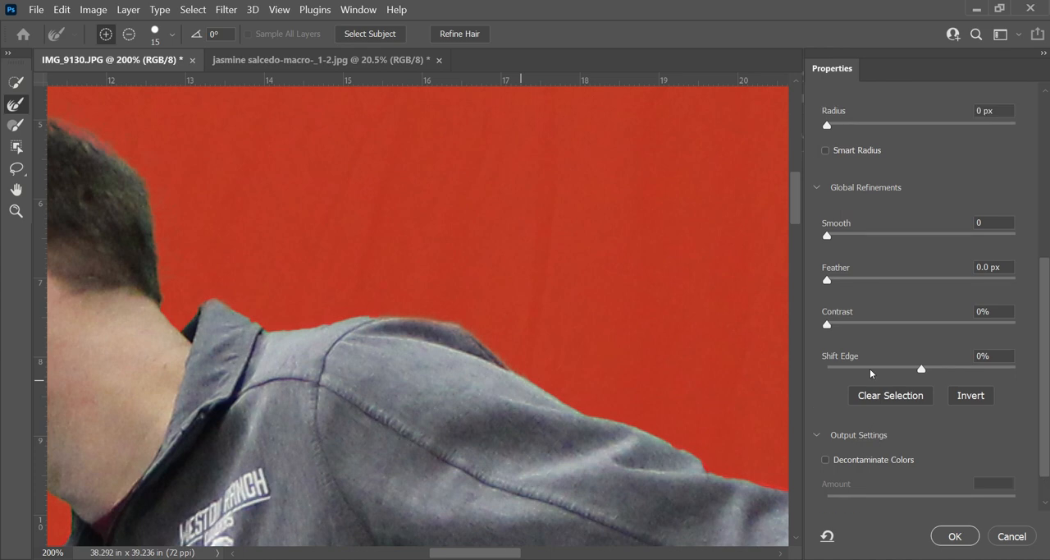
pyautogui.scroll(1, 832, 256)
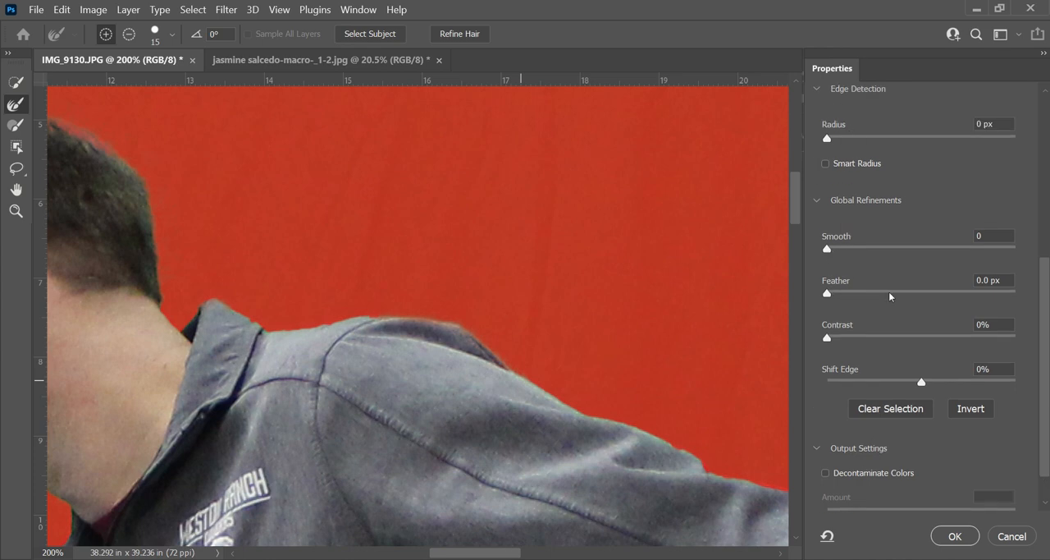
pyautogui.moveTo(457, 556)
pyautogui.mouseDown()
pyautogui.moveTo(392, 556)
pyautogui.moveTo(438, 555)
pyautogui.mouseUp()
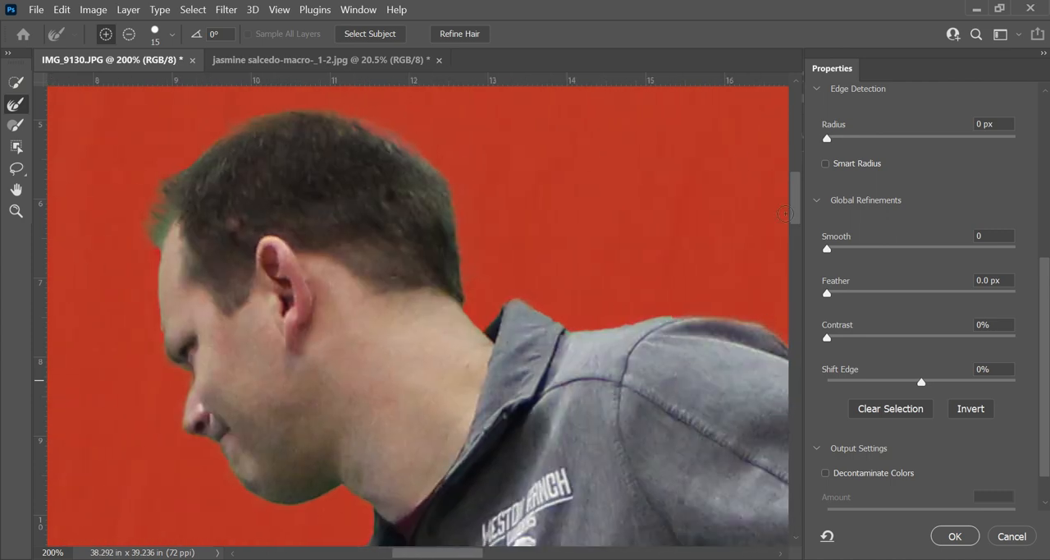
pyautogui.moveTo(795, 202); pyautogui.dragTo(802, 235)
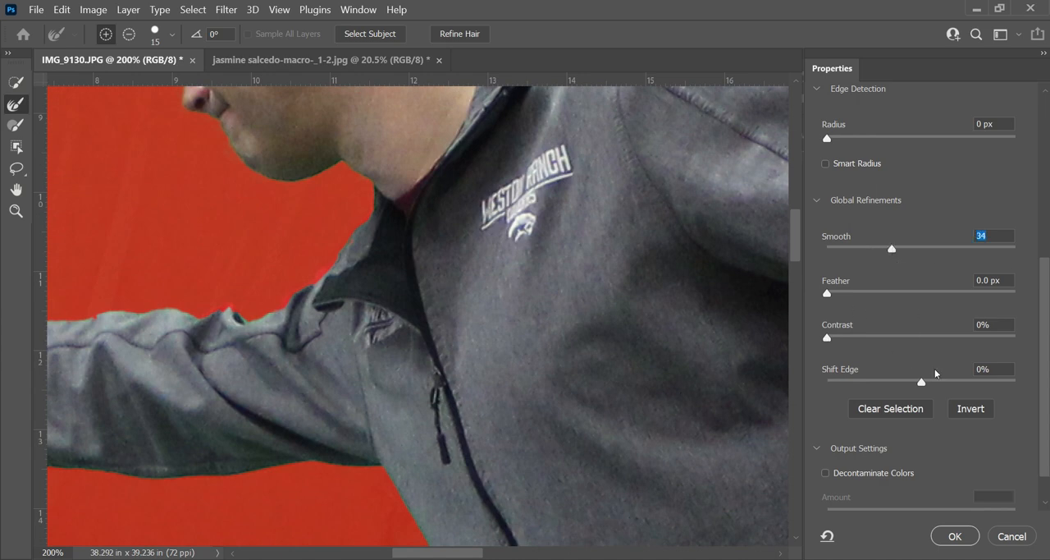
pyautogui.moveTo(939, 380)
pyautogui.mouseDown()
pyautogui.moveTo(950, 379)
pyautogui.moveTo(936, 379)
pyautogui.mouseUp()
pyautogui.press('m')
pyautogui.scroll(4, 794, 219)
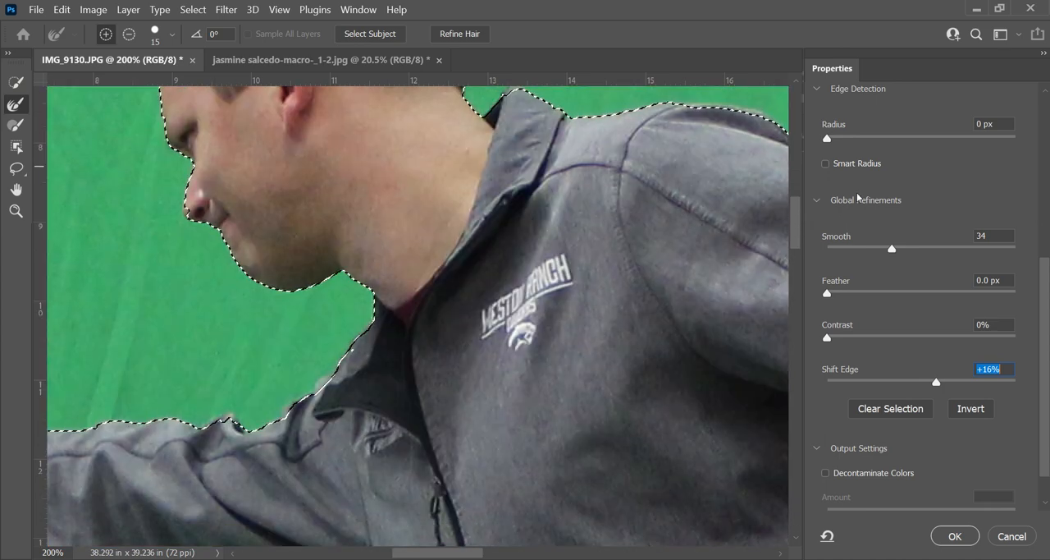
pyautogui.click(1042, 244)
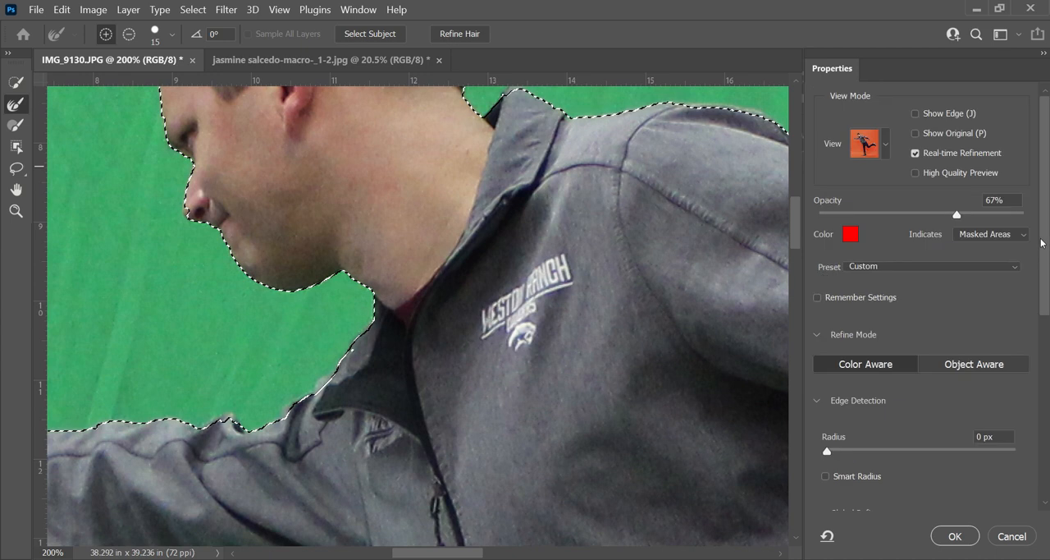
pyautogui.moveTo(1044, 285); pyautogui.dragTo(1031, 472)
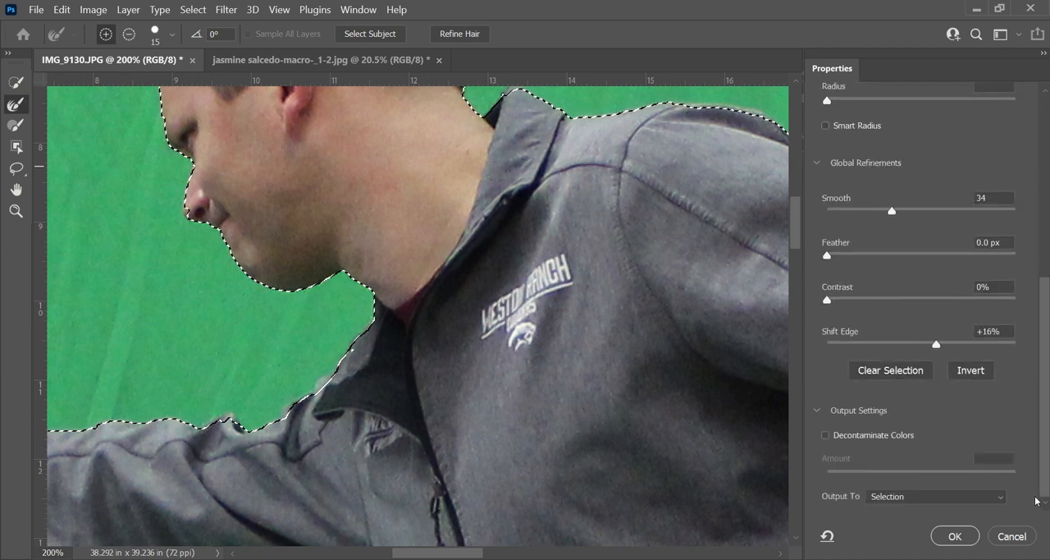
pyautogui.scroll(5, 1036, 501)
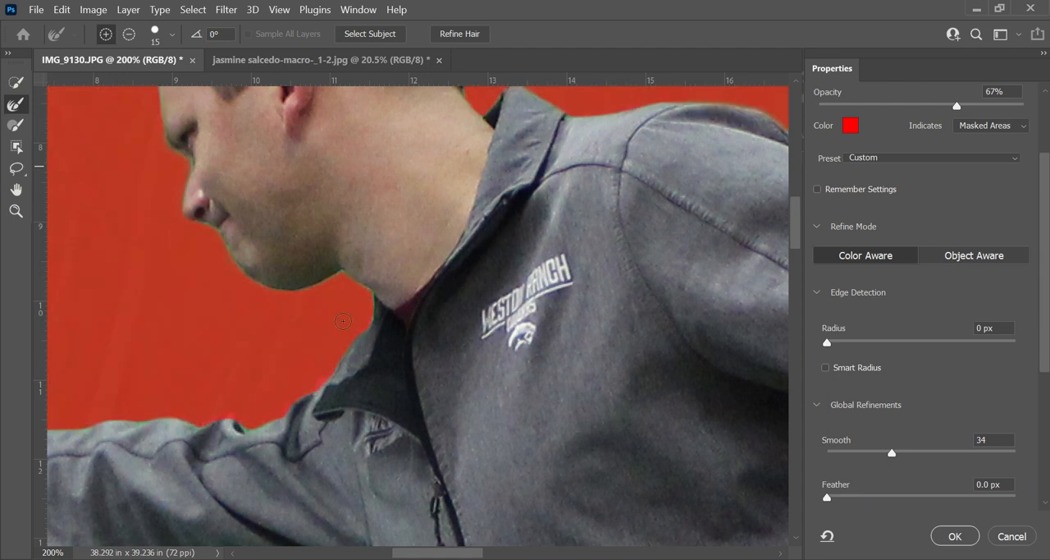
# - Apply the refined selection and add it as a layer mask that hides the green backdrop
pyautogui.click(953, 537)
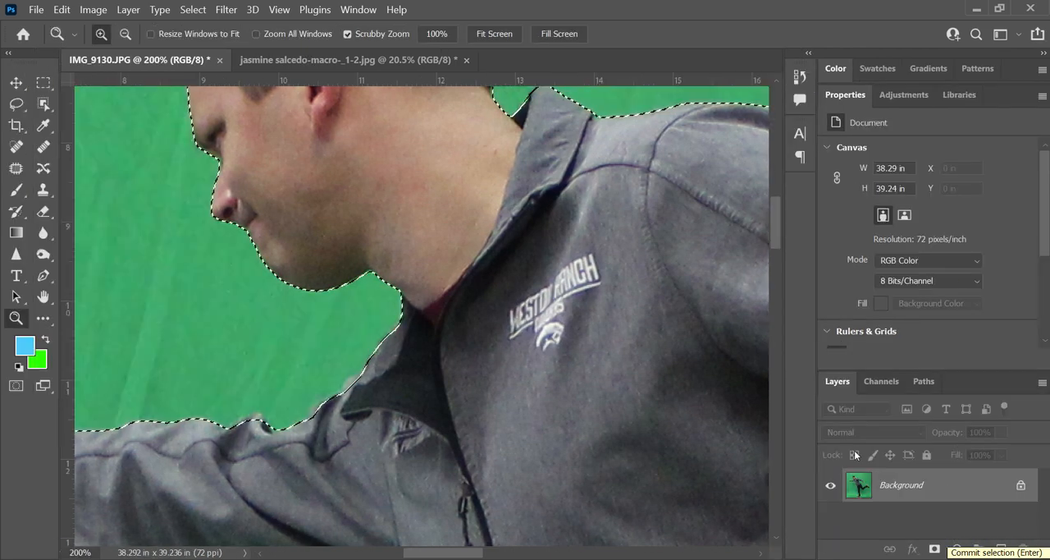
pyautogui.hotkey('ctrl', '0')
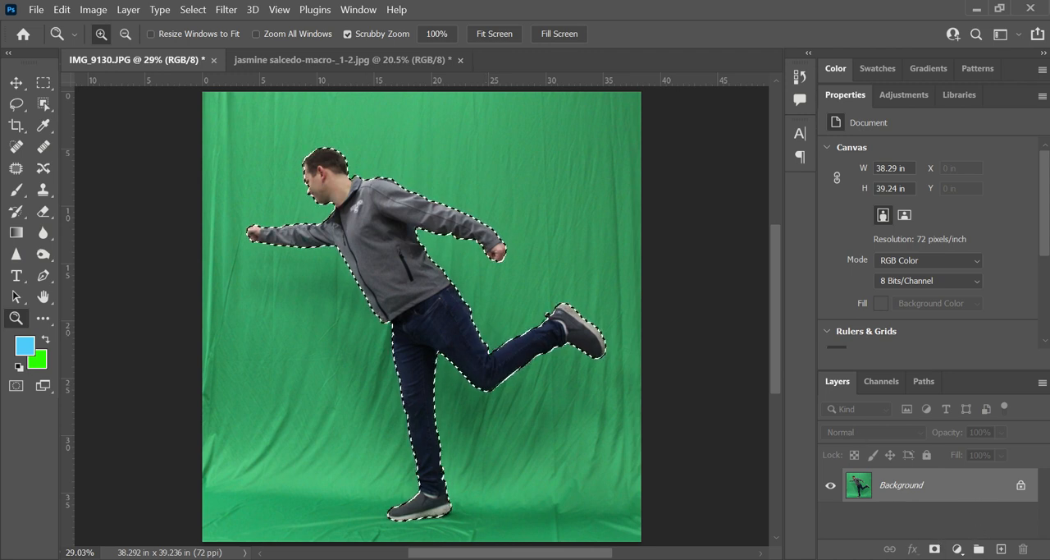
pyautogui.click(935, 549)
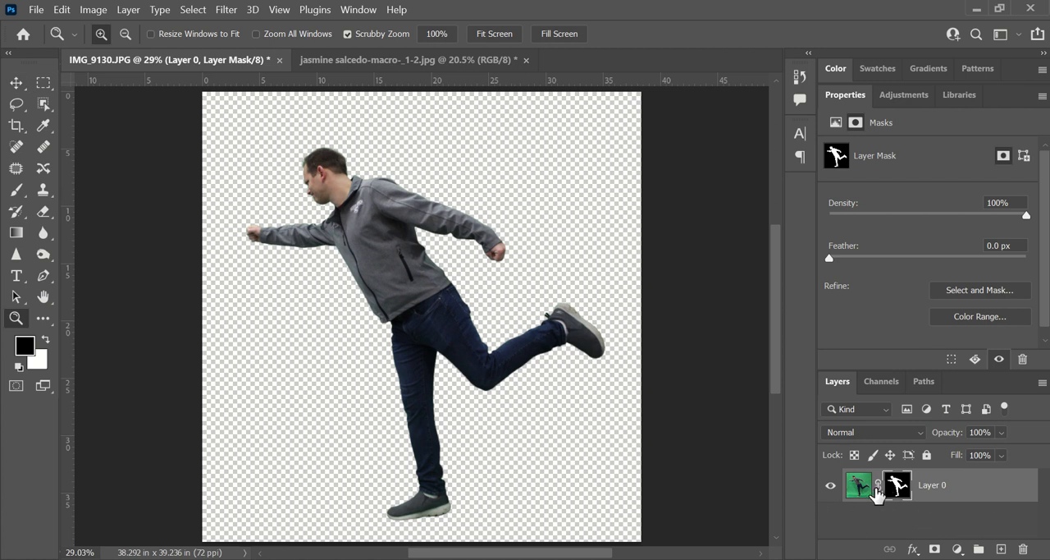
# - Try hiding the man's rear fist by painting black on the layer mask with the Brush at size 50, and undo it
pyautogui.click(352, 242)
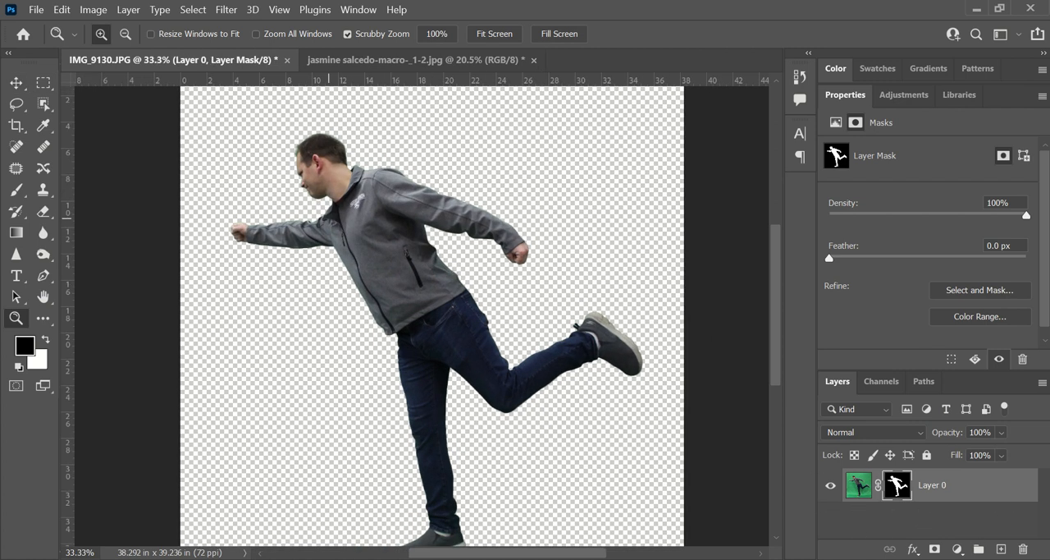
pyautogui.click(419, 296)
pyautogui.click(484, 139)
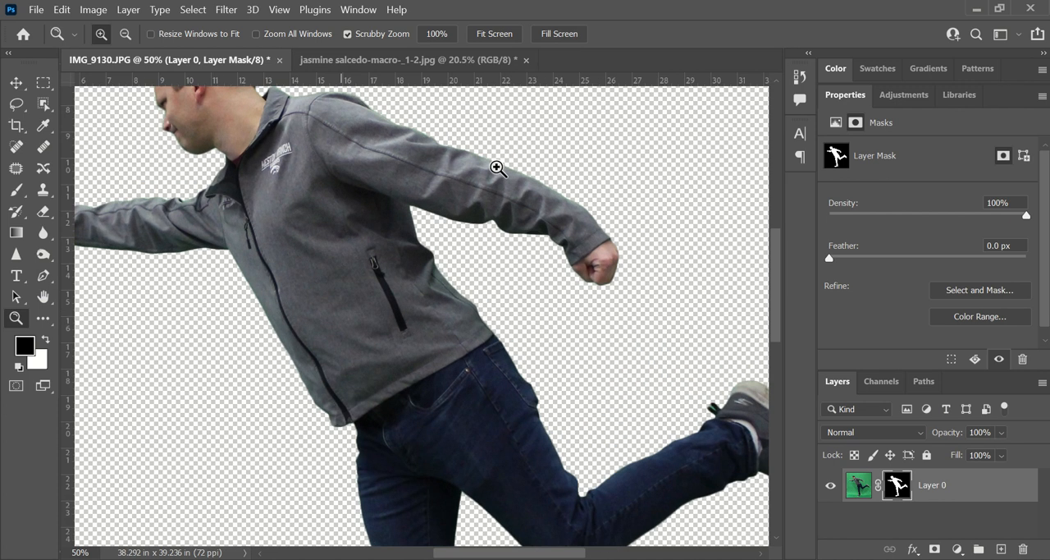
pyautogui.click(466, 147)
pyautogui.scroll(2, 427, 169)
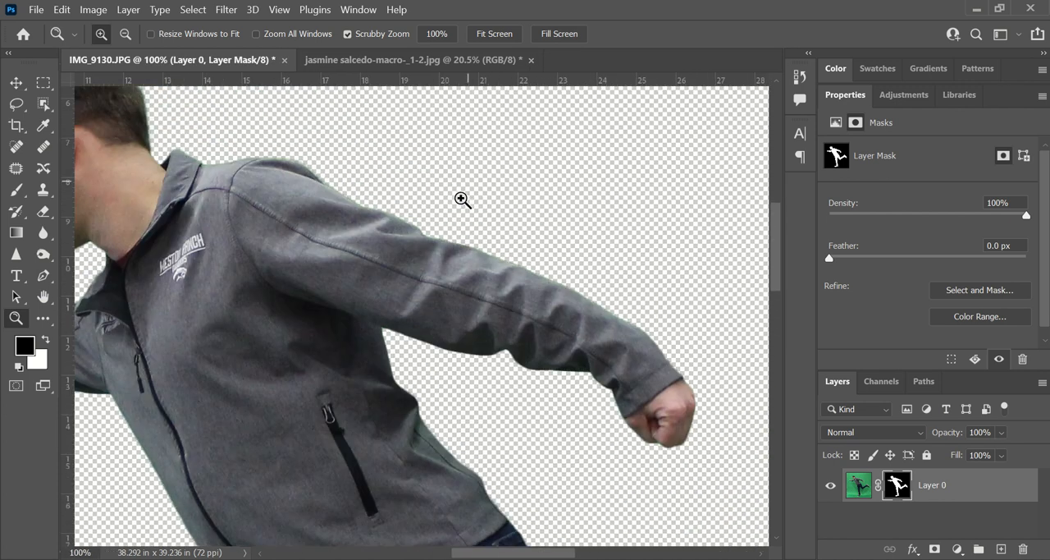
pyautogui.click(662, 415)
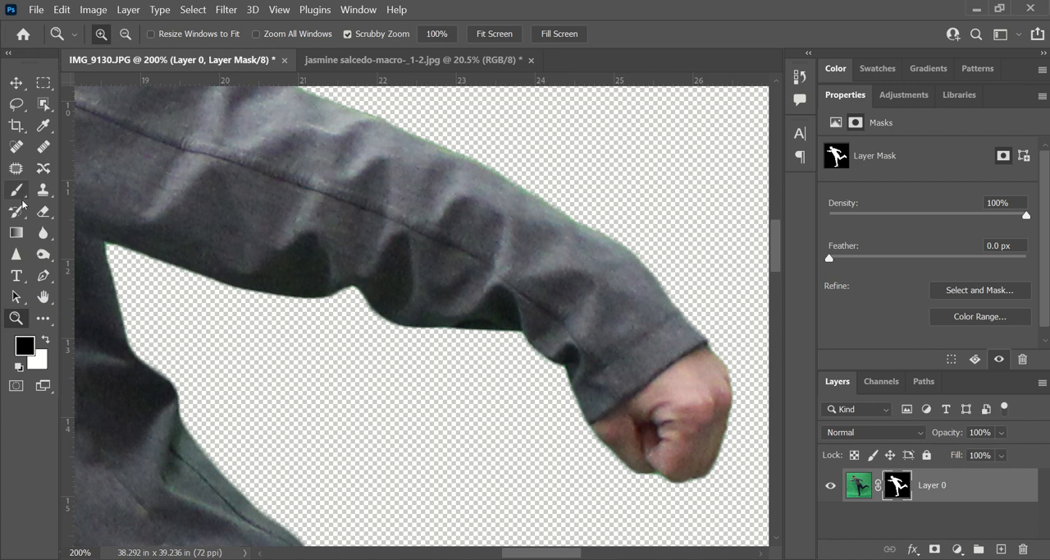
pyautogui.click(15, 193)
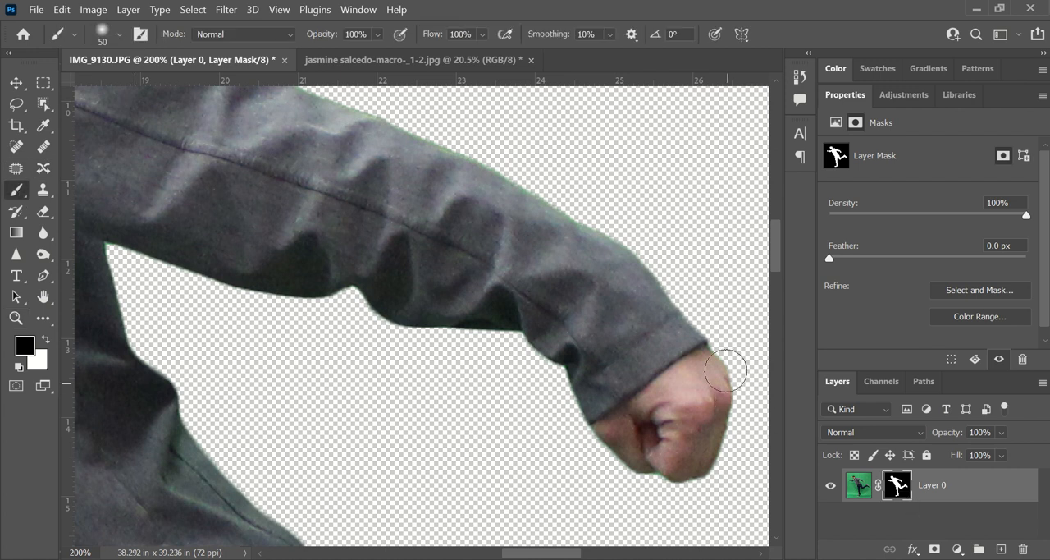
pyautogui.moveTo(722, 368)
pyautogui.mouseDown()
pyautogui.moveTo(604, 464)
pyautogui.moveTo(710, 410)
pyautogui.moveTo(737, 383)
pyautogui.moveTo(659, 501)
pyautogui.moveTo(620, 498)
pyautogui.moveTo(707, 436)
pyautogui.moveTo(588, 478)
pyautogui.moveTo(649, 432)
pyautogui.moveTo(584, 457)
pyautogui.moveTo(736, 343)
pyautogui.mouseUp()
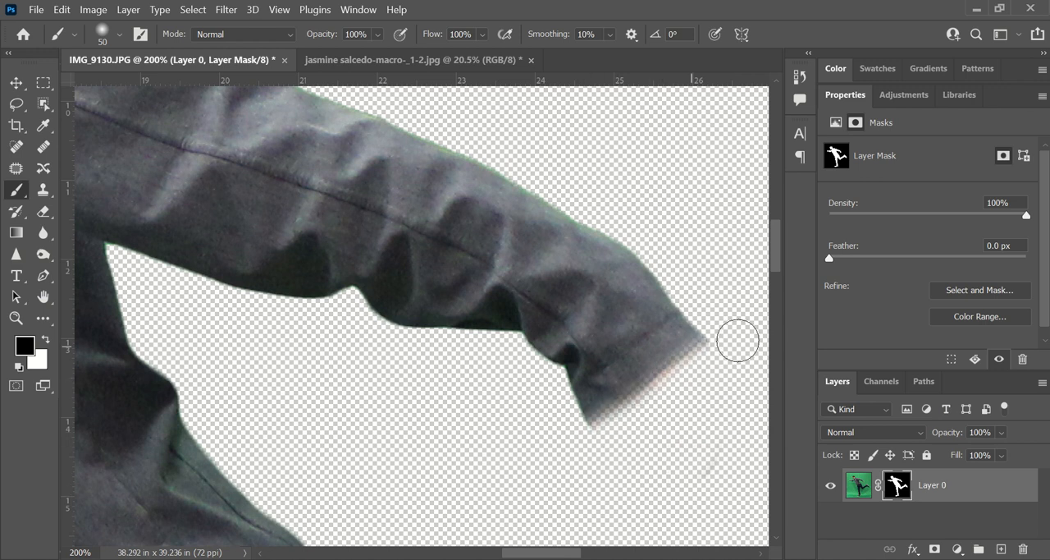
pyautogui.hotkey('ctrl', 'z')
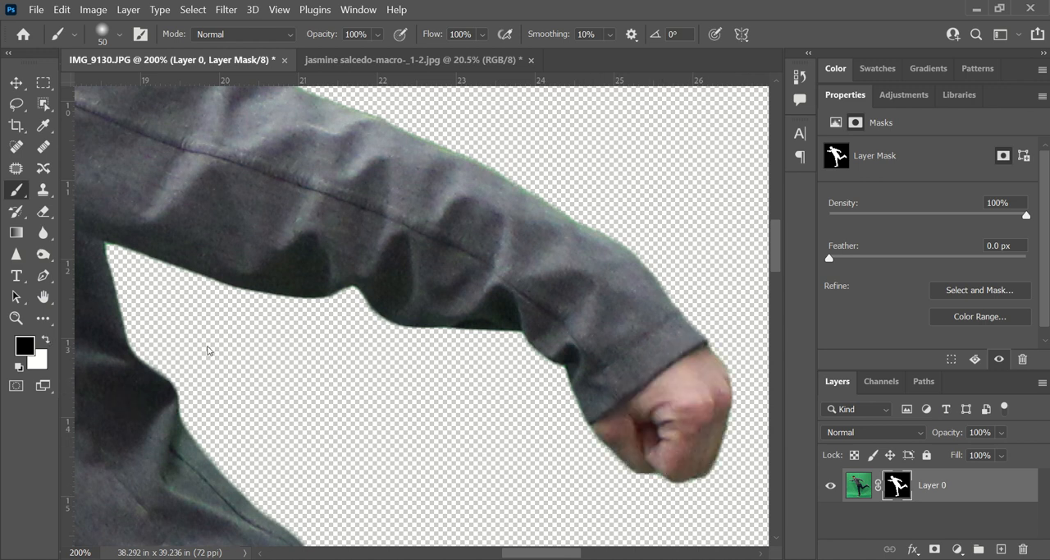
# - Paint the rear fist out of the mask with black and back in with white as a trial, and undo both strokes
pyautogui.moveTo(730, 349)
pyautogui.mouseDown()
pyautogui.moveTo(623, 431)
pyautogui.moveTo(610, 459)
pyautogui.moveTo(741, 397)
pyautogui.moveTo(626, 513)
pyautogui.moveTo(646, 486)
pyautogui.moveTo(720, 466)
pyautogui.moveTo(607, 472)
pyautogui.mouseUp()
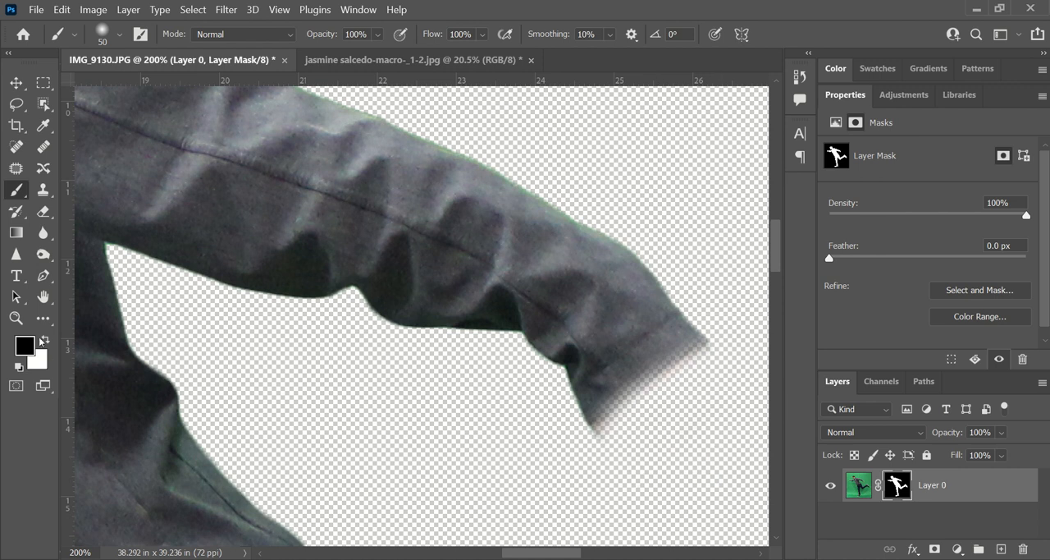
pyautogui.click(45, 341)
pyautogui.moveTo(626, 435)
pyautogui.mouseDown()
pyautogui.moveTo(680, 412)
pyautogui.moveTo(645, 442)
pyautogui.moveTo(688, 338)
pyautogui.moveTo(664, 380)
pyautogui.moveTo(695, 408)
pyautogui.moveTo(704, 362)
pyautogui.moveTo(714, 439)
pyautogui.moveTo(740, 434)
pyautogui.moveTo(697, 424)
pyautogui.moveTo(742, 320)
pyautogui.mouseUp()
pyautogui.hotkey('ctrl', 'z')
pyautogui.hotkey('ctrl', 'z')
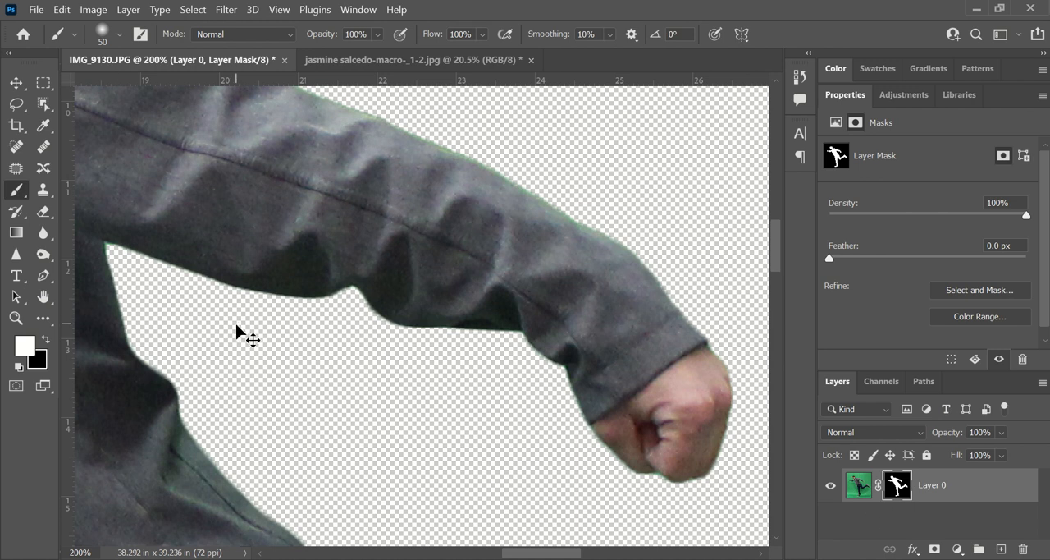
# - Target the layer's image instead of its mask and start a Hue/Saturation adjustment on it
pyautogui.click(96, 10)
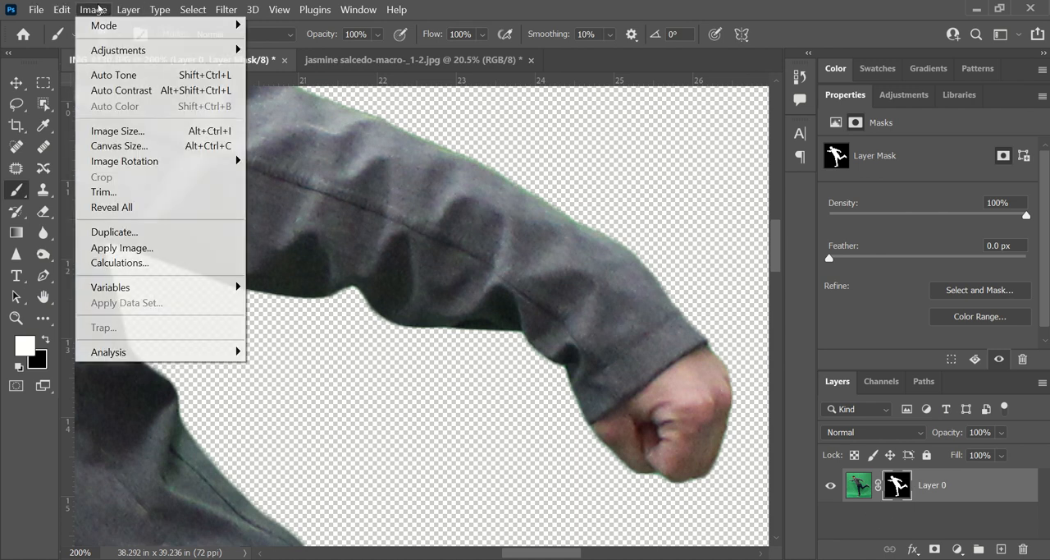
pyautogui.moveTo(119, 51)
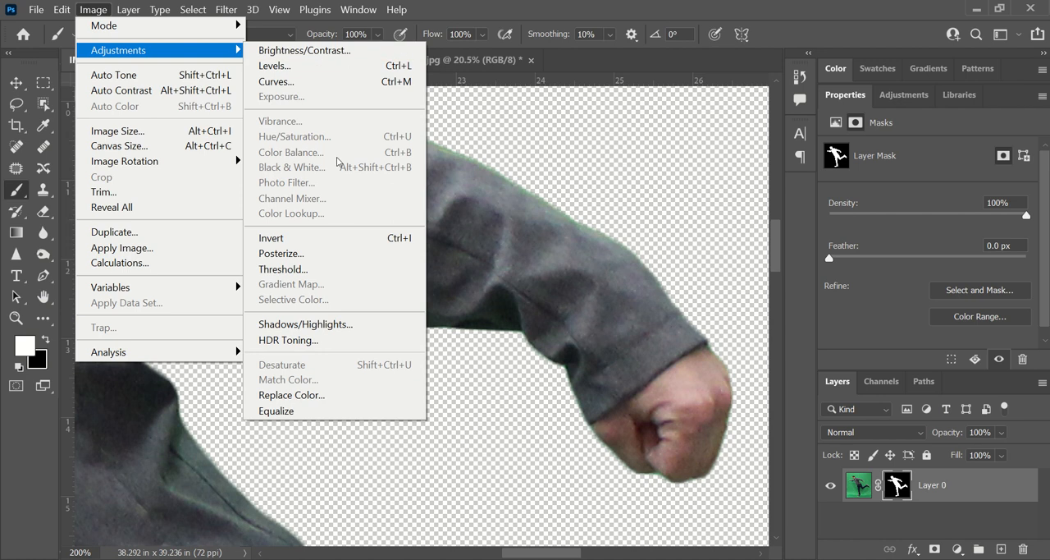
pyautogui.click(860, 490)
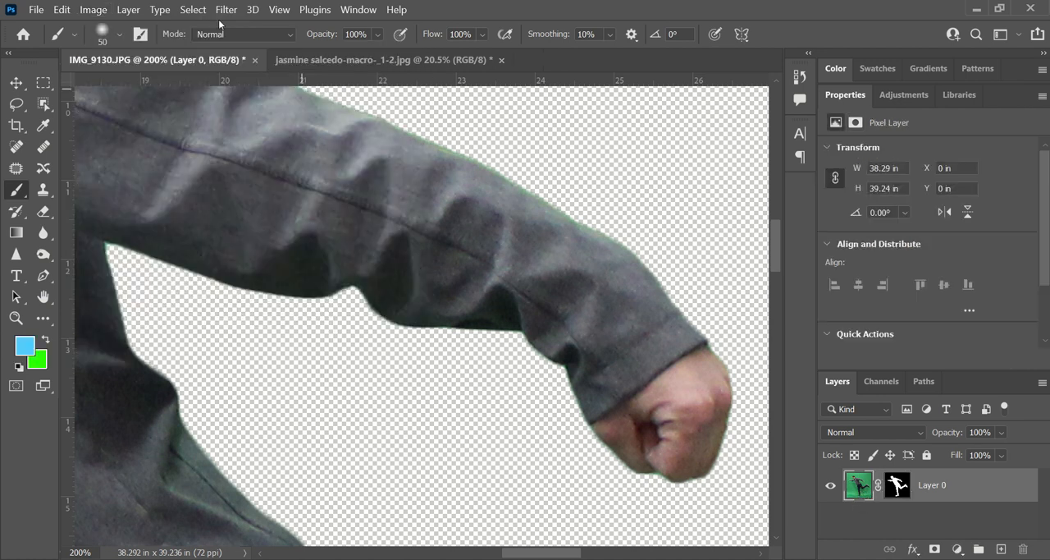
pyautogui.click(93, 10)
pyautogui.moveTo(123, 50)
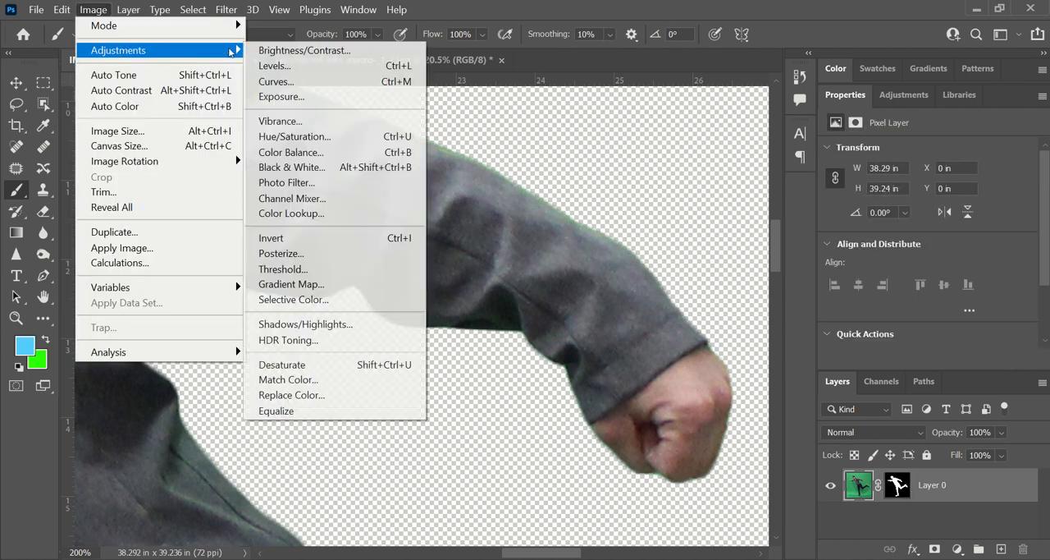
pyautogui.click(313, 138)
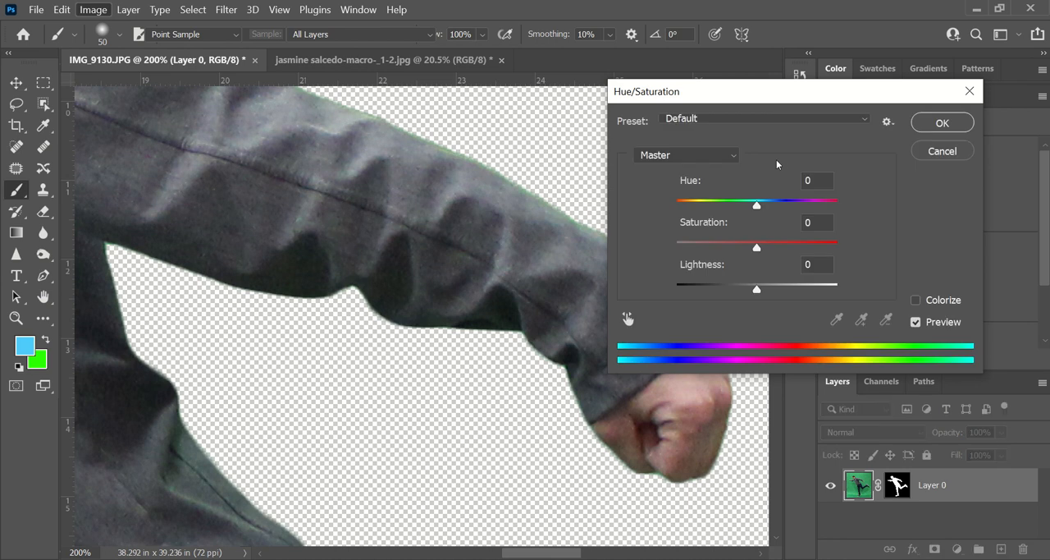
# - Set the saturation of the Greens to -100 and apply the adjustment to remove the green spill
pyautogui.click(698, 155)
pyautogui.click(704, 214)
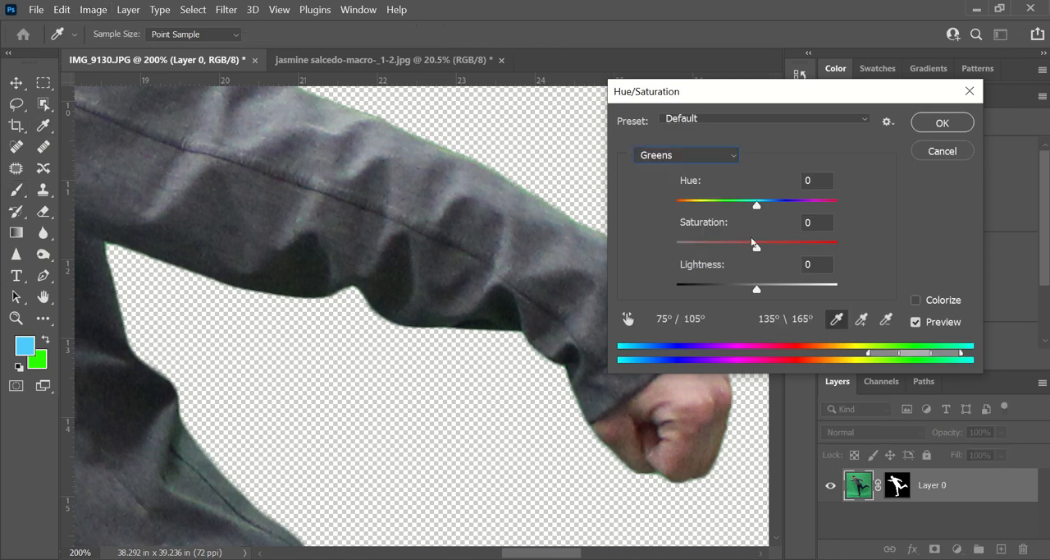
pyautogui.click(758, 246)
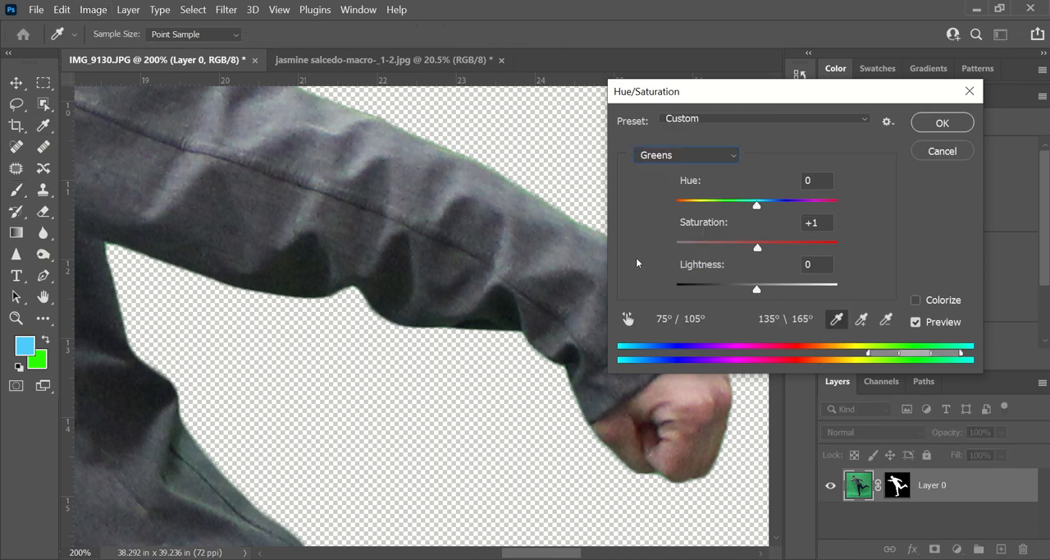
pyautogui.click(682, 249)
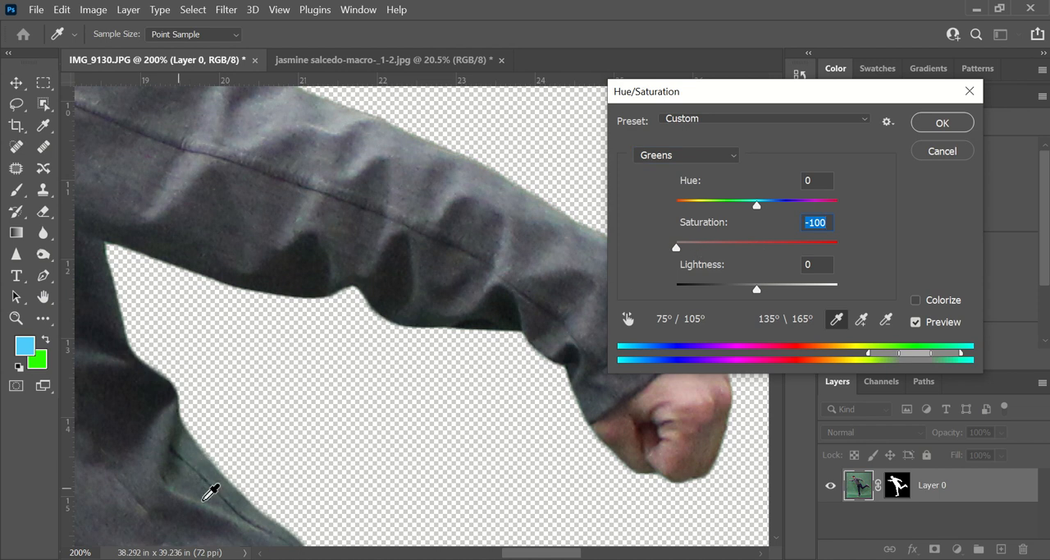
pyautogui.click(940, 124)
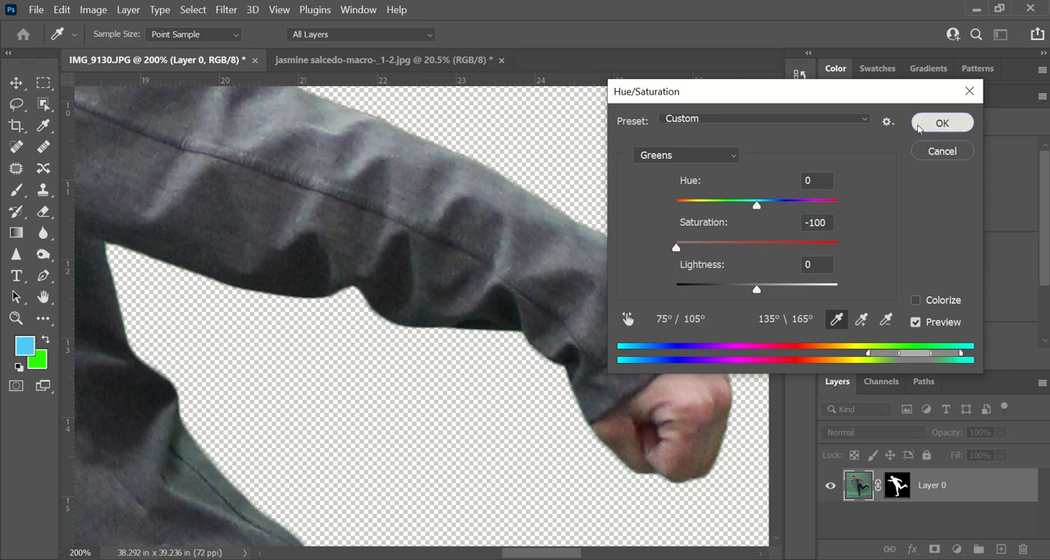
# - Move the masked man into the dinosaur photo's document as a new layer, placing him beside the dinosaur's tree-side flank
pyautogui.press('b')
pyautogui.hotkey('ctrl', '0')
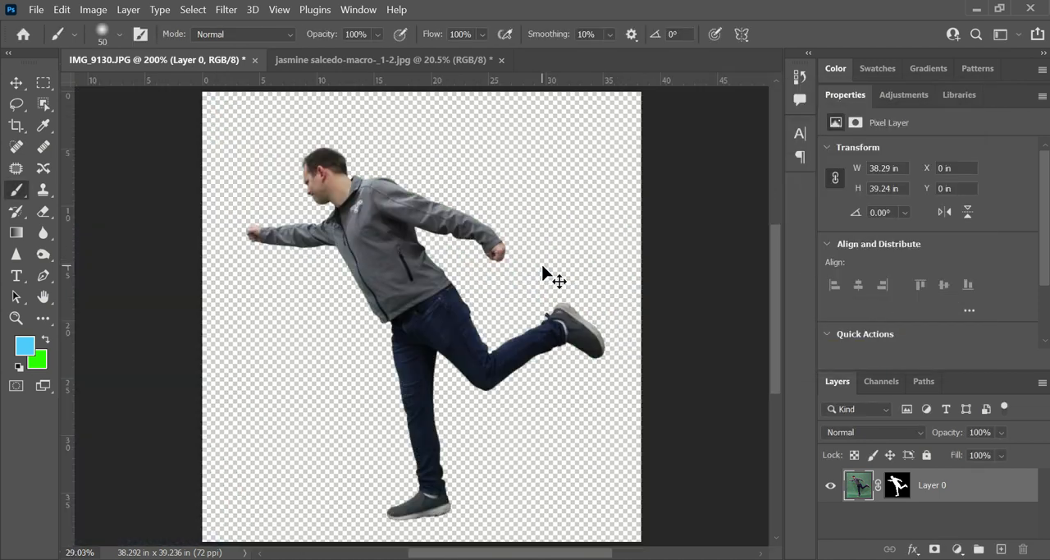
pyautogui.click(16, 83)
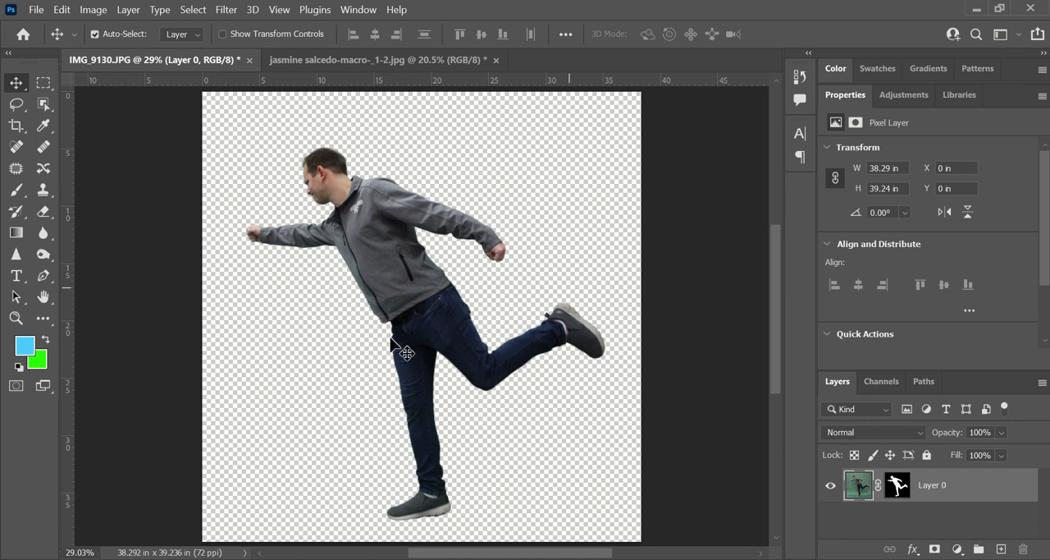
pyautogui.moveTo(370, 246); pyautogui.dragTo(358, 56)
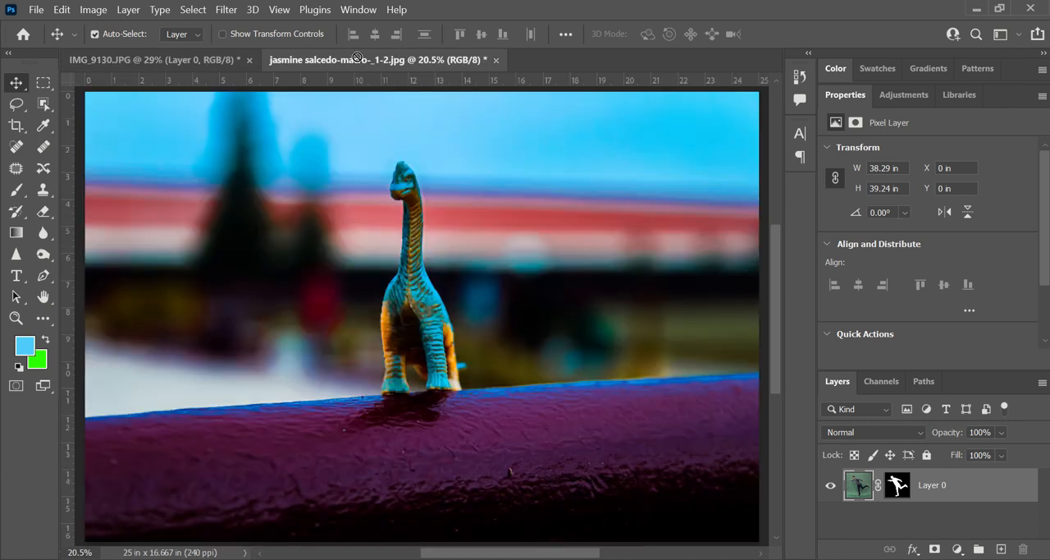
pyautogui.moveTo(266, 295); pyautogui.dragTo(212, 274)
# - Scale the man proportionally to about 61% and stand him on the purple ledge beside the dinosaur, at X 2.49 in, Y 5.18 in
pyautogui.hotkey('ctrl', 't')
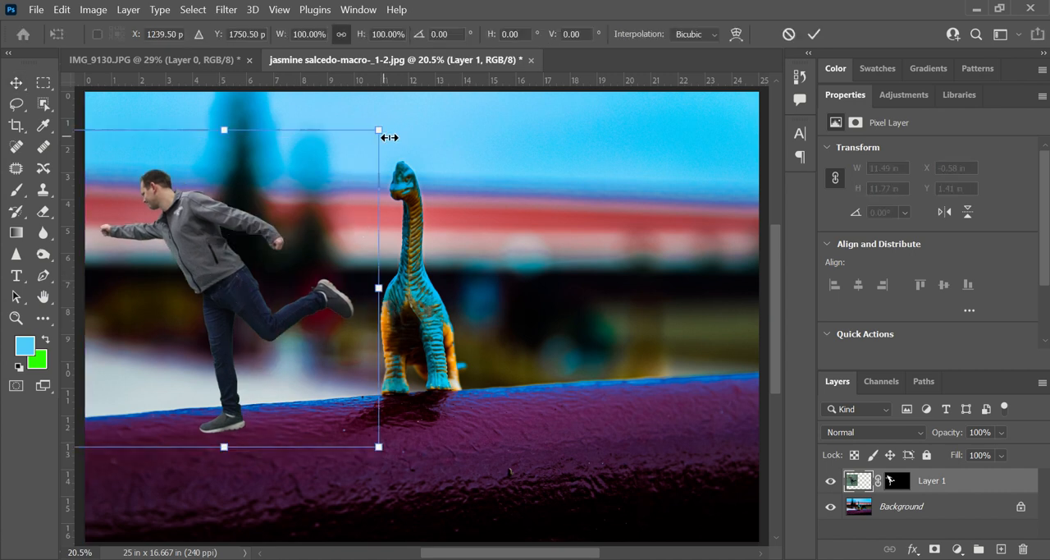
pyautogui.moveTo(375, 137); pyautogui.dragTo(257, 254)
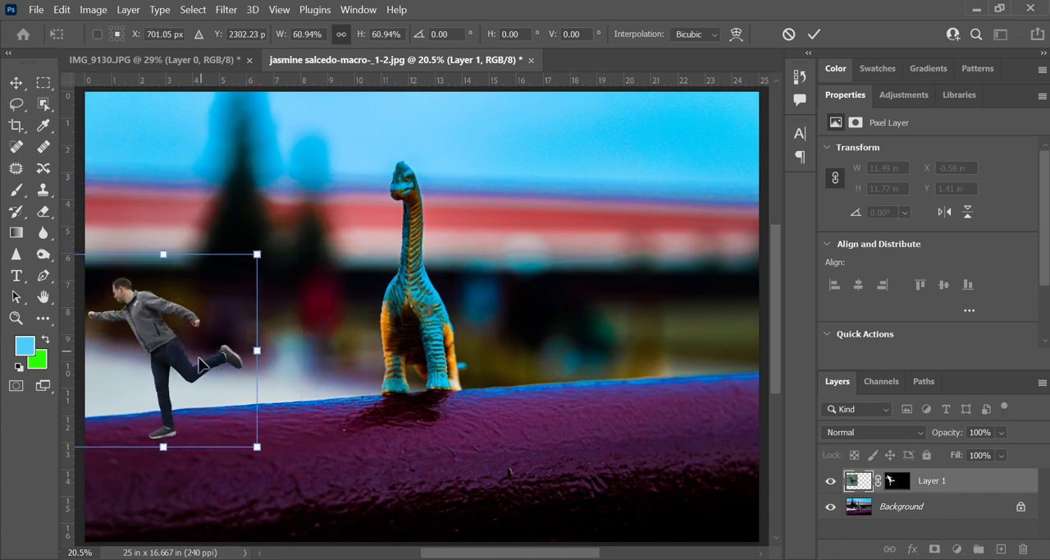
pyautogui.moveTo(198, 365); pyautogui.dragTo(267, 345)
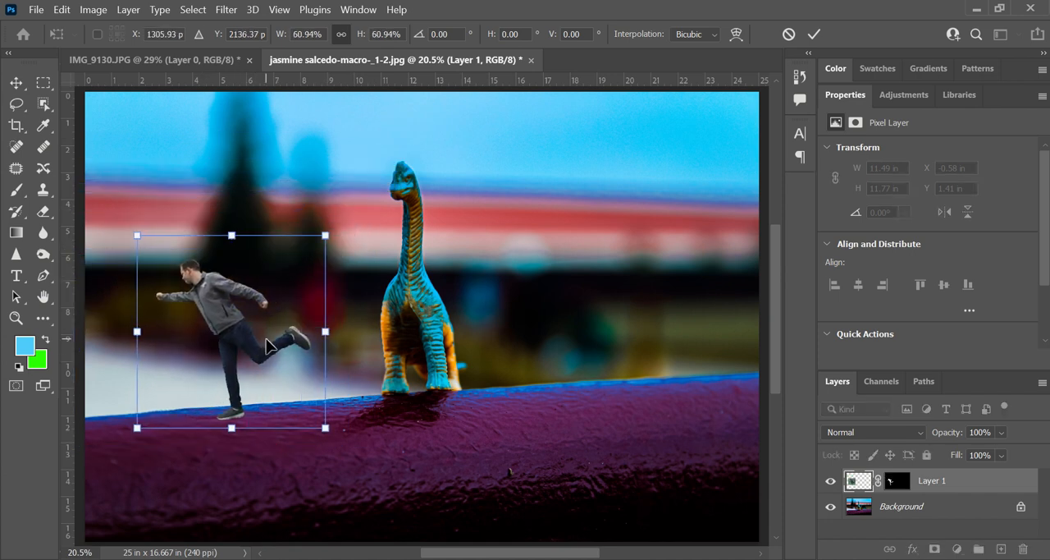
pyautogui.press('Return')
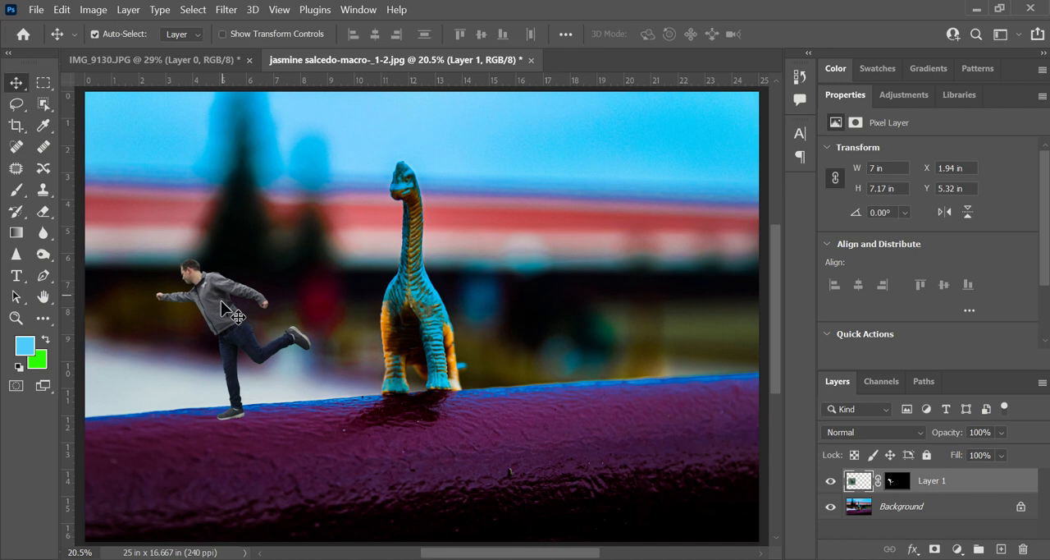
pyautogui.moveTo(234, 315); pyautogui.dragTo(275, 344)
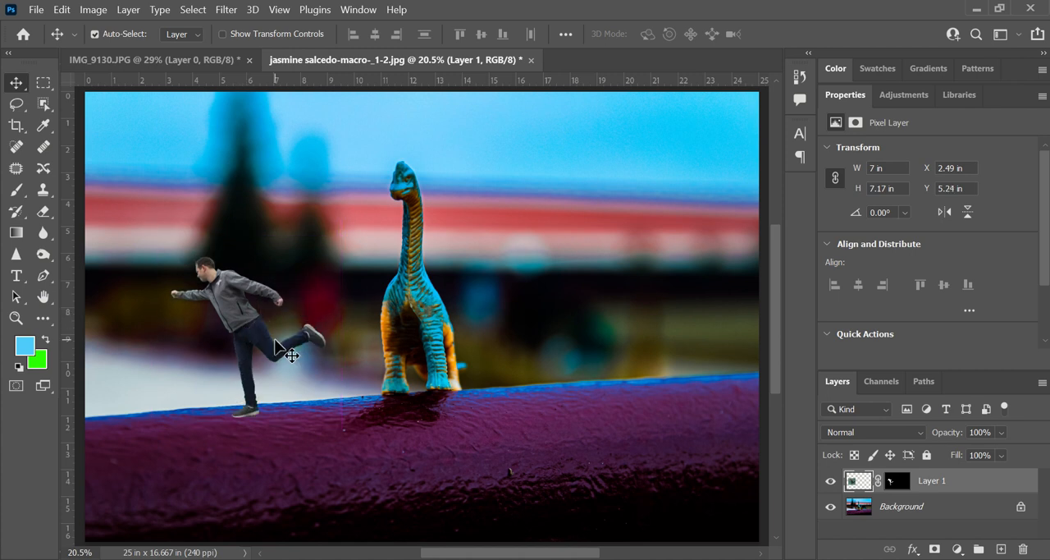
pyautogui.hotkey('shift', 'Up')
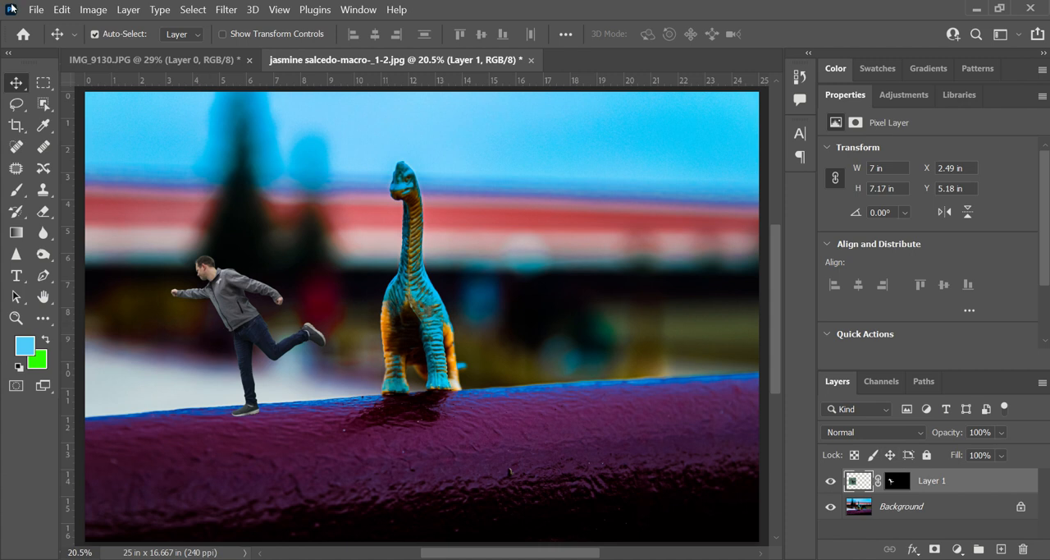
pyautogui.click(33, 8)
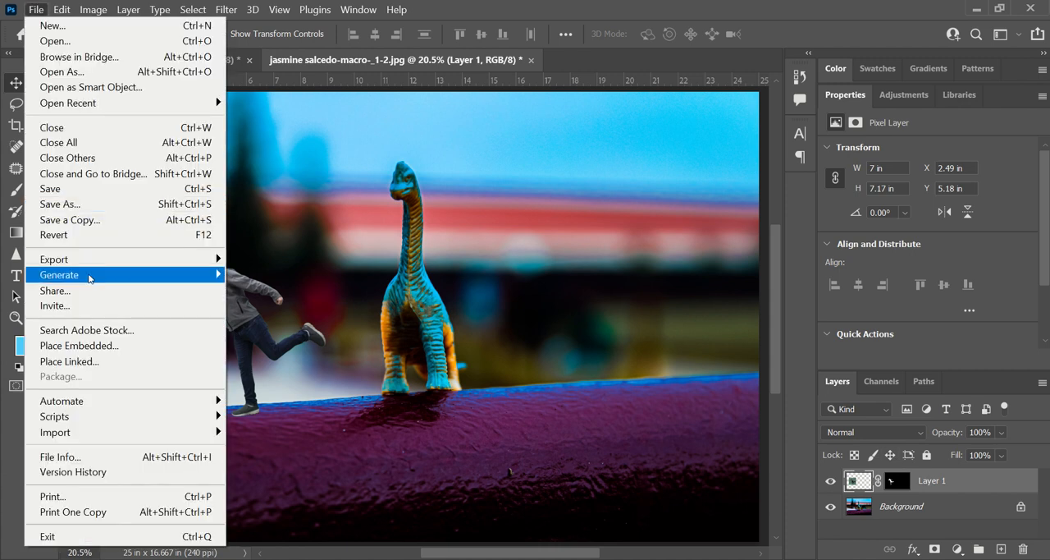
pyautogui.moveTo(93, 259)
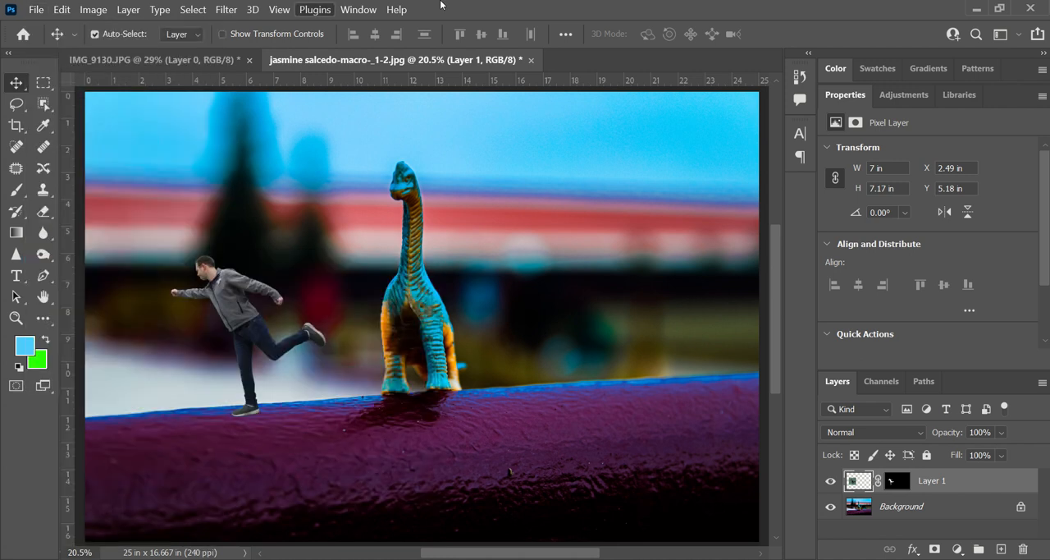
pyautogui.click(775, 5)
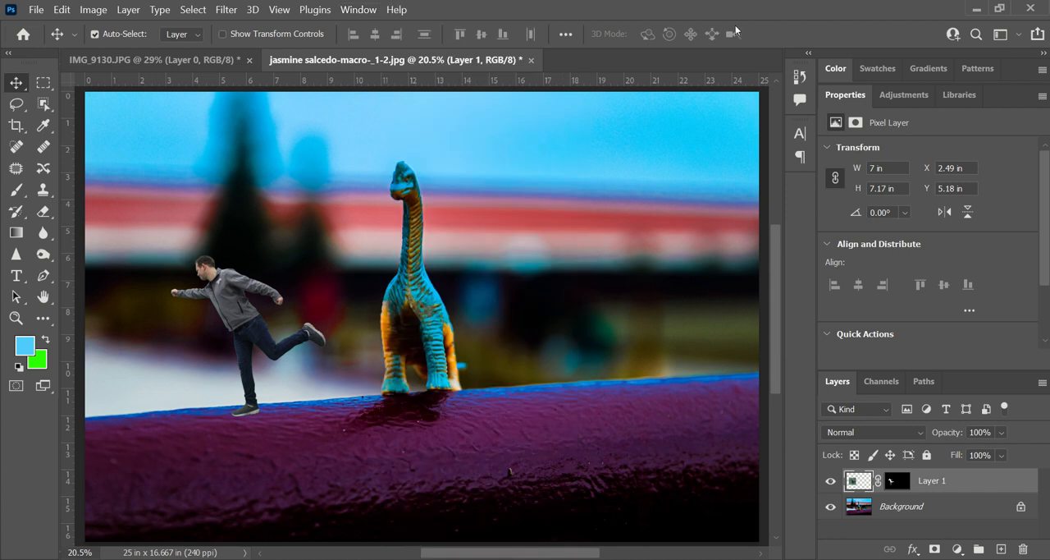